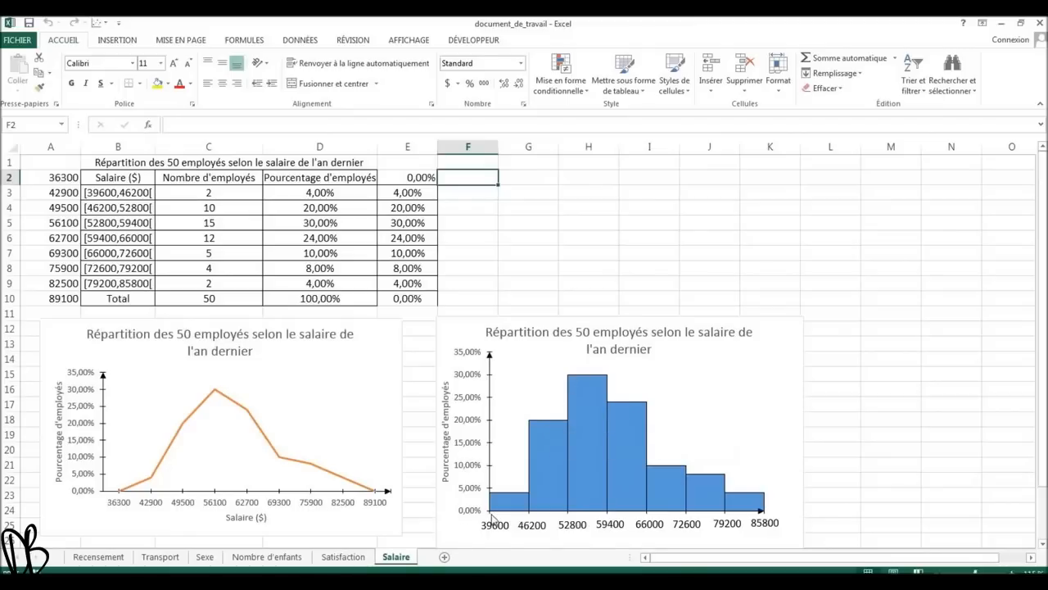
Reposition the histogram beside the salary table, starting at row 2, and move the line chart below it to about row 26
mouse_move(508, 499)
drag(761, 340, 758, 206)
drag(382, 340, 387, 572)
drag(364, 318, 372, 532)
scroll(519, 426, up, 1)
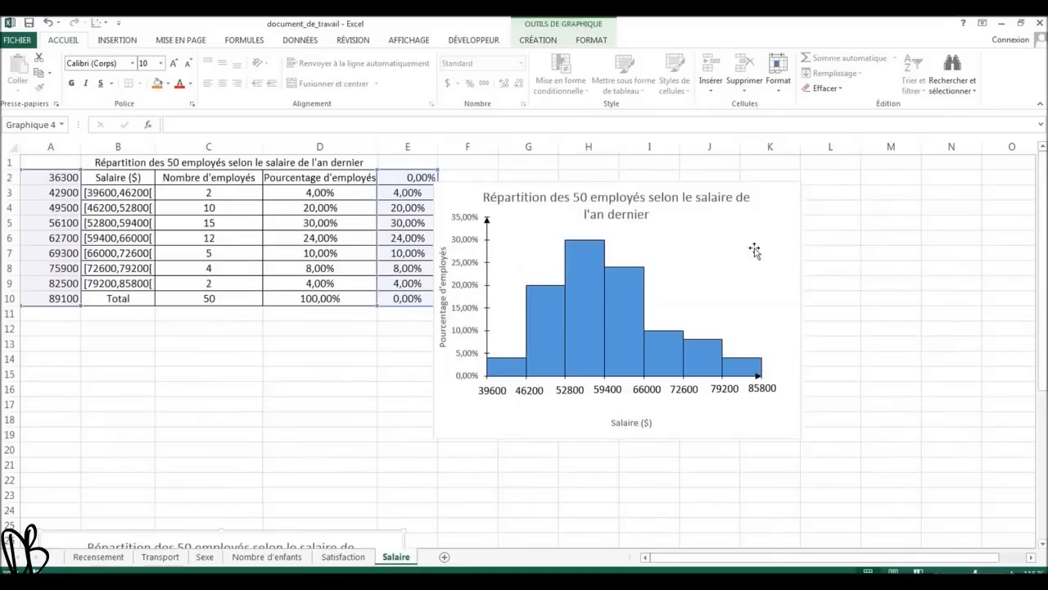
drag(774, 208, 807, 201)
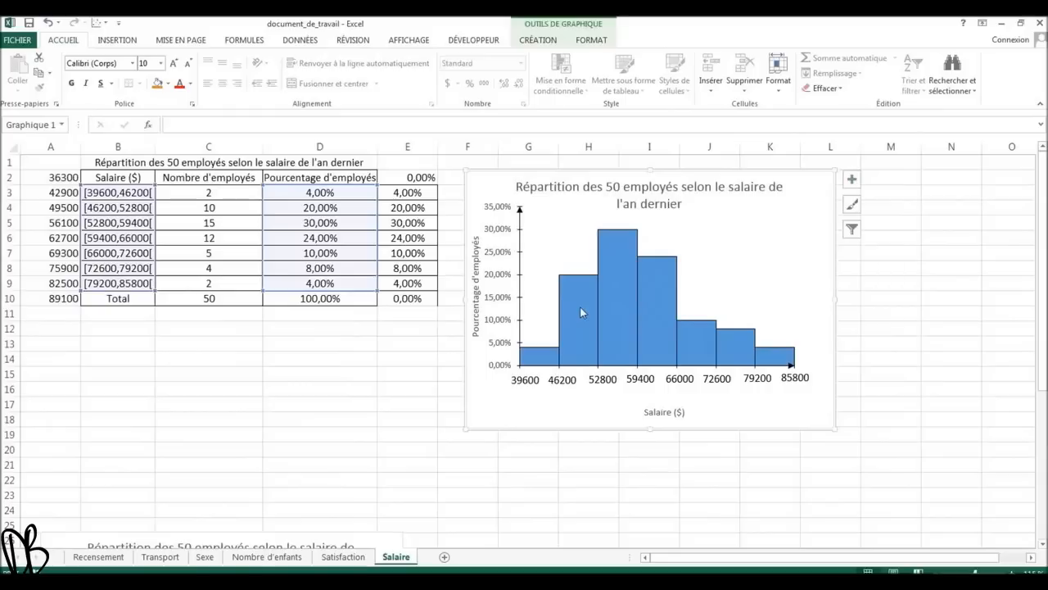
Examine the histogram's bars and compare them with the frequency polygon further down the sheet
mouse_move(581, 312)
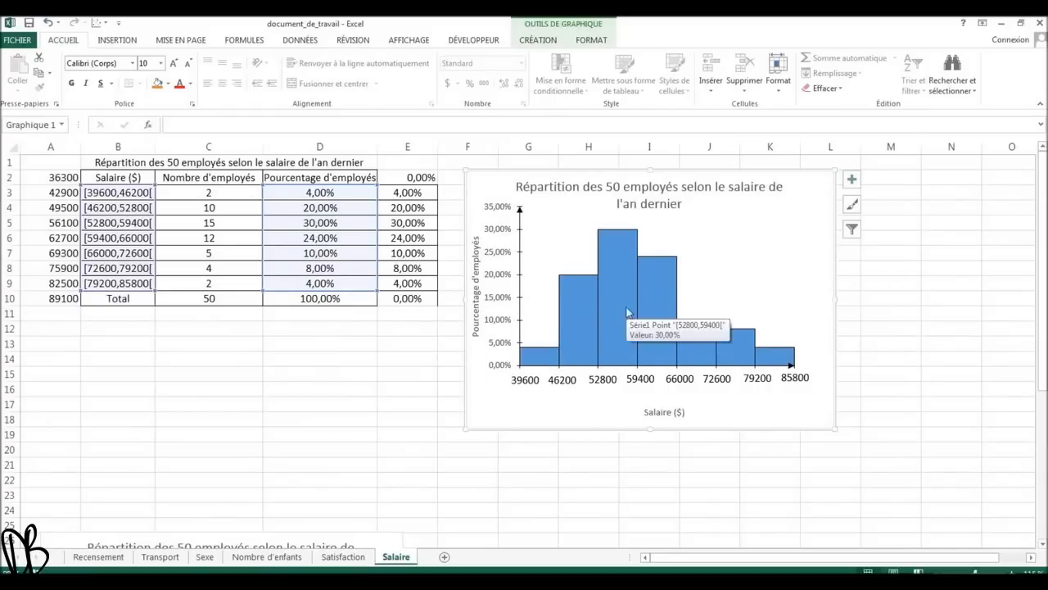
mouse_move(655, 315)
scroll(655, 316, down, 1)
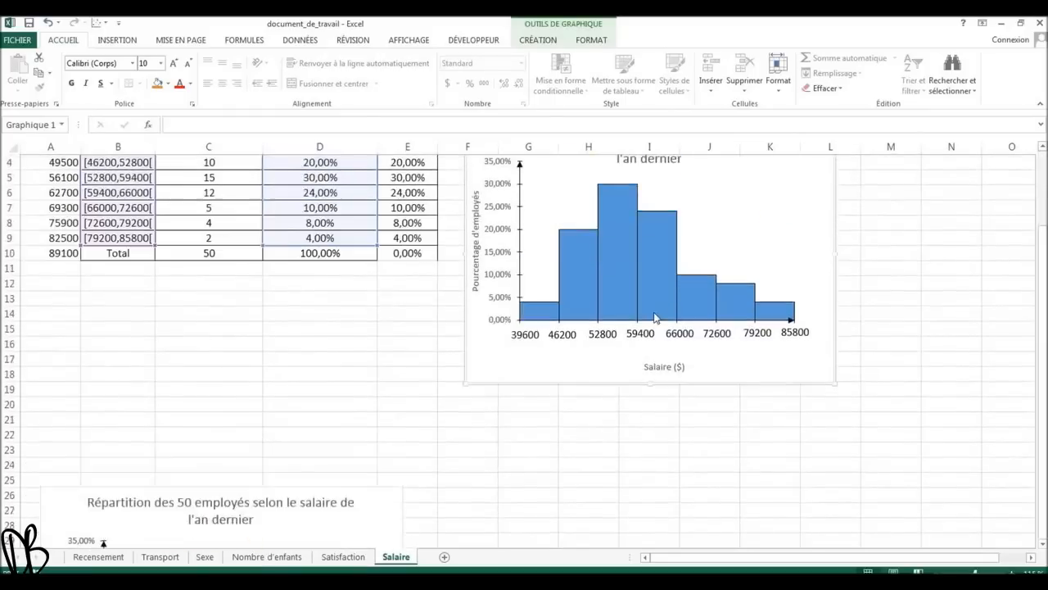
scroll(655, 315, up, 1)
scroll(609, 312, down, 7)
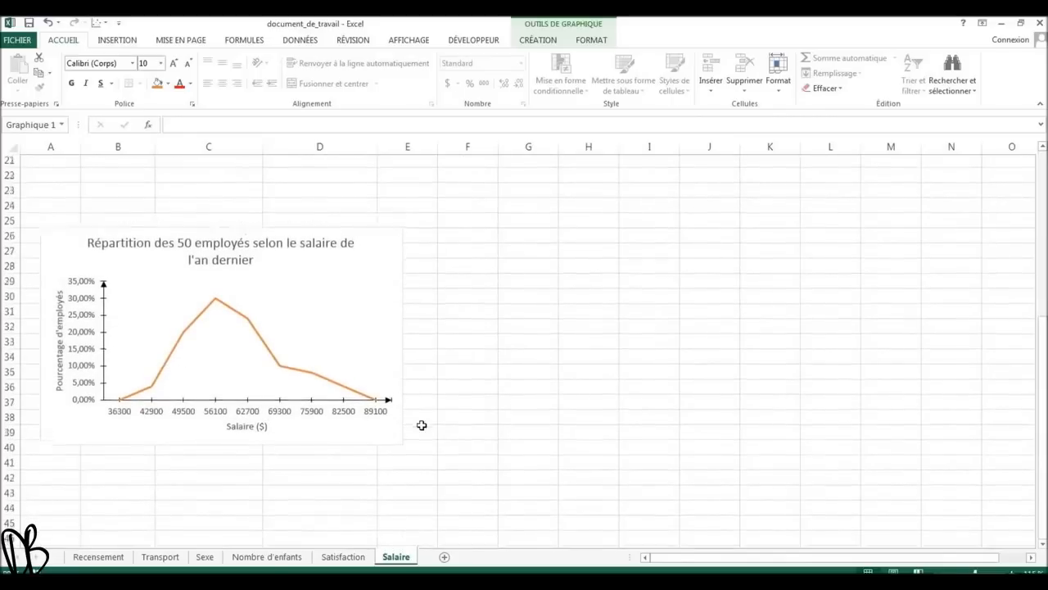
scroll(421, 423, up, 7)
mouse_move(741, 334)
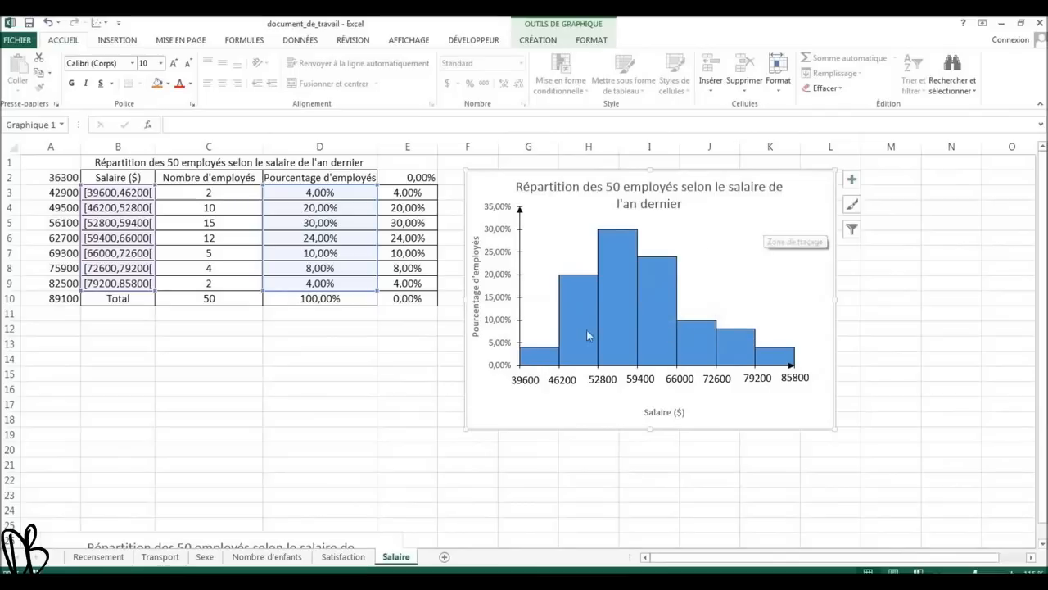
Add a data series named polygonefrequences to the histogram, using cells E2:E10 as its values
click(853, 233)
click(853, 233)
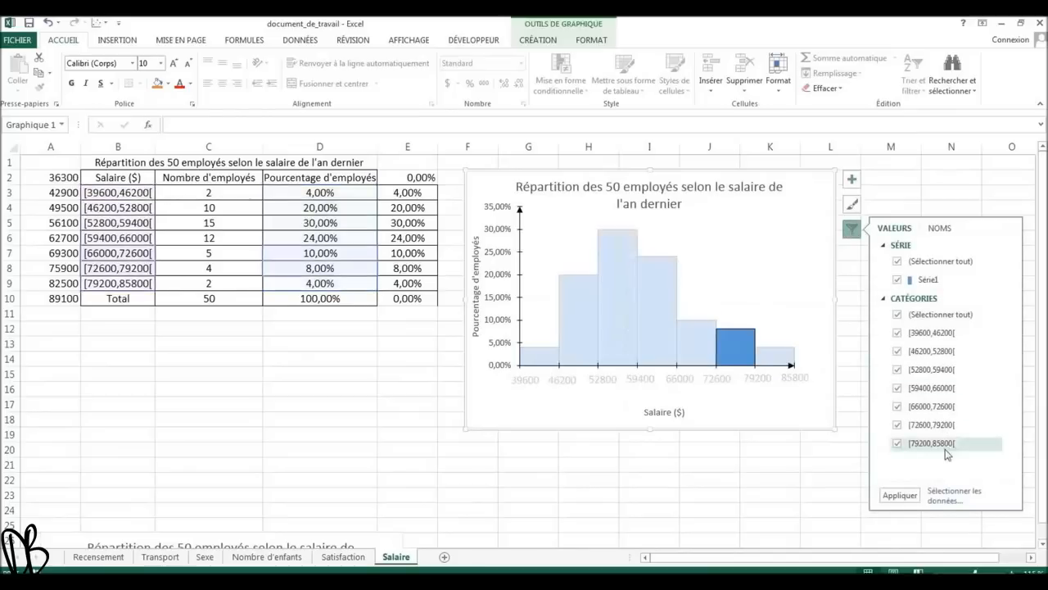
click(952, 496)
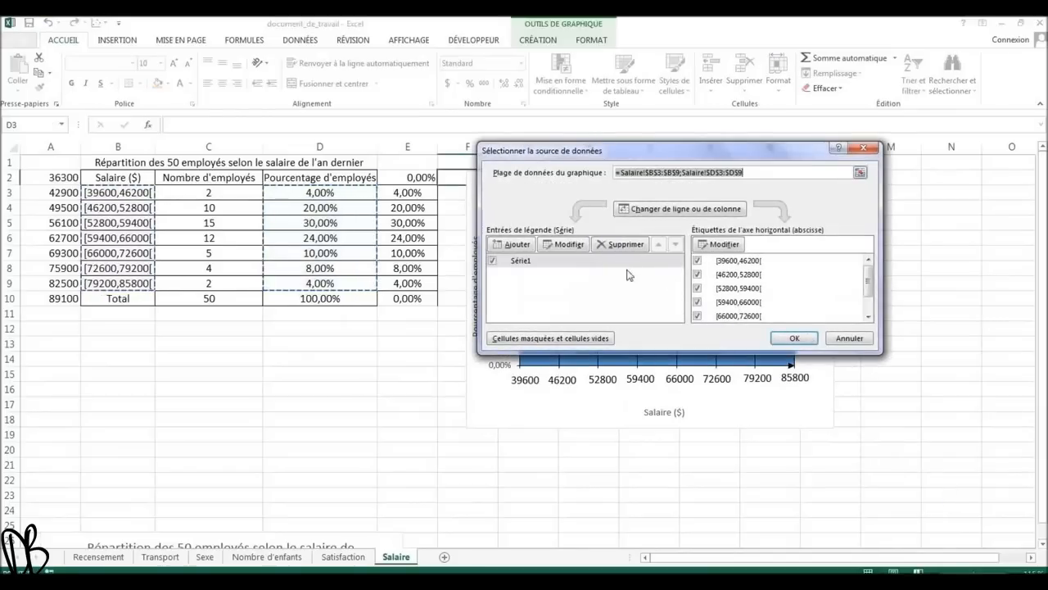
click(523, 250)
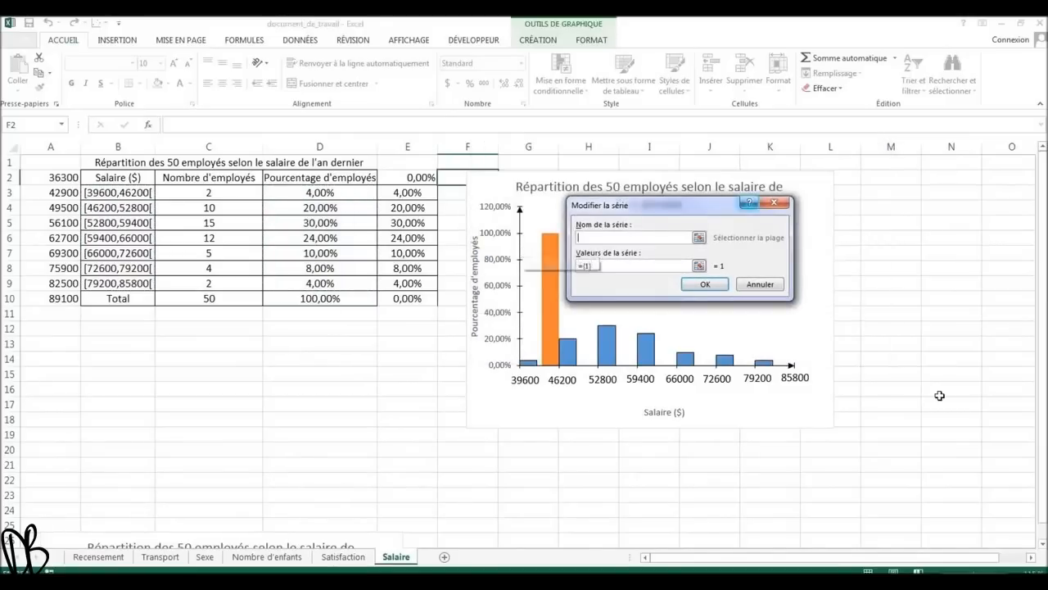
text(polygonefrequences)
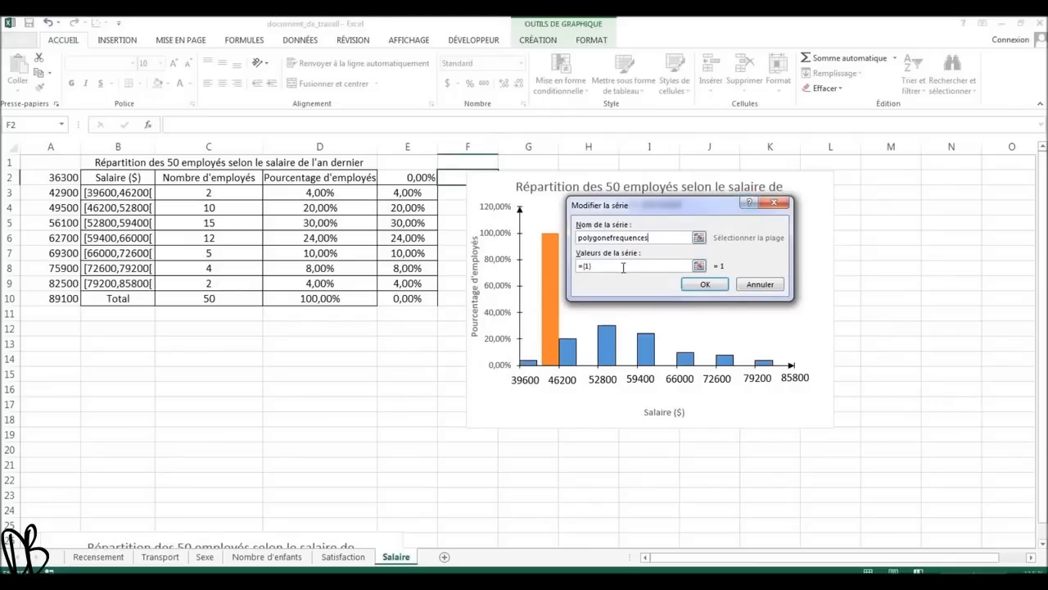
click(700, 267)
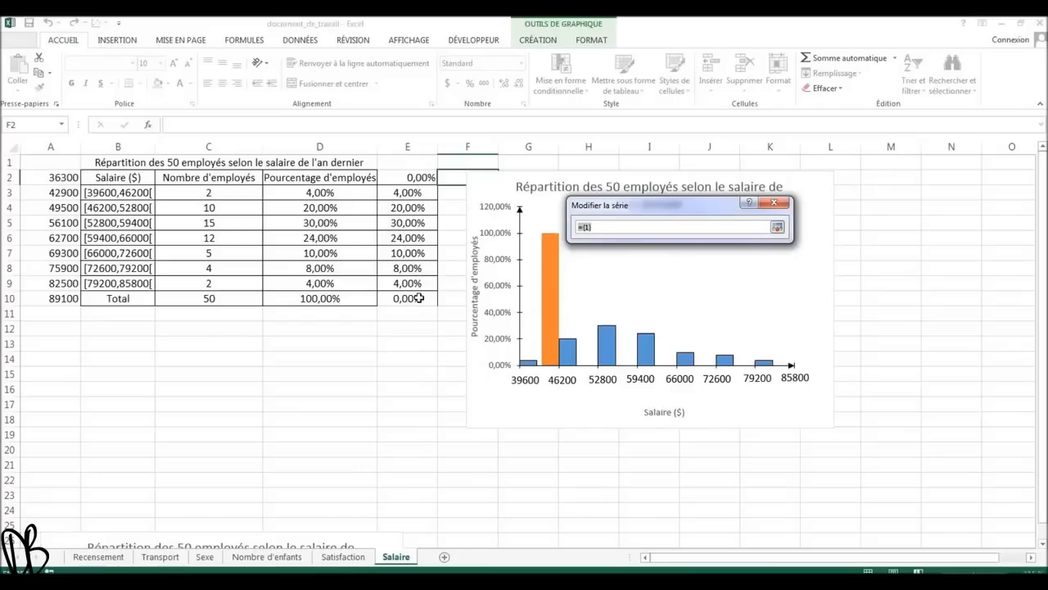
drag(420, 177, 416, 297)
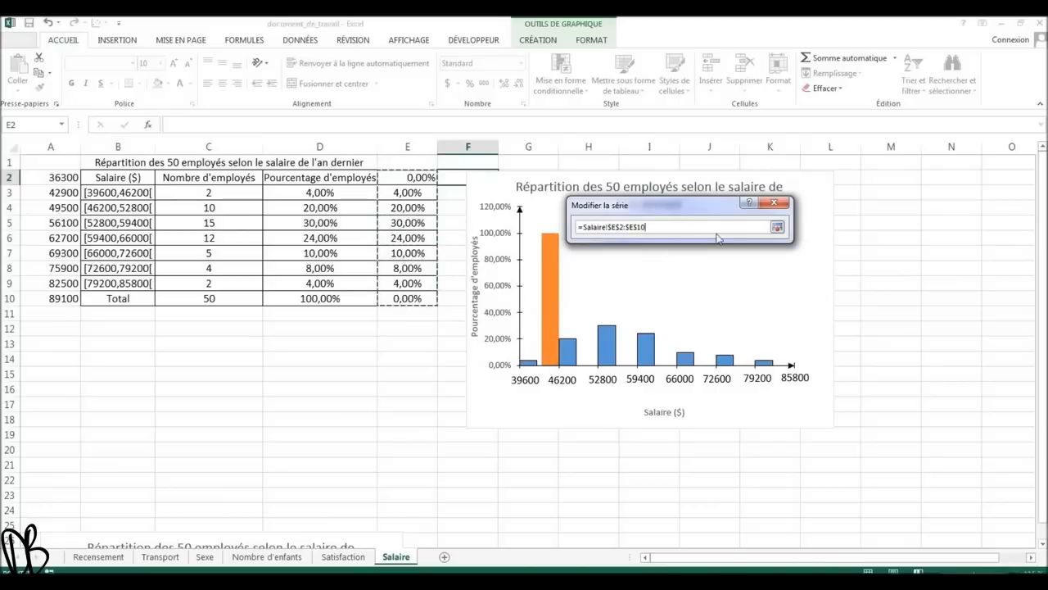
click(776, 228)
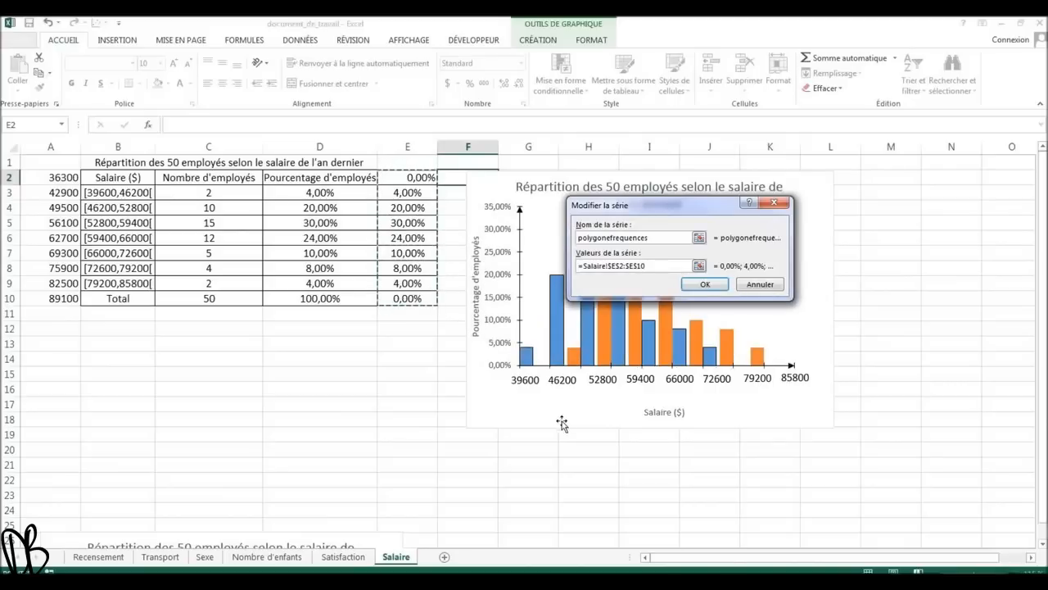
click(688, 287)
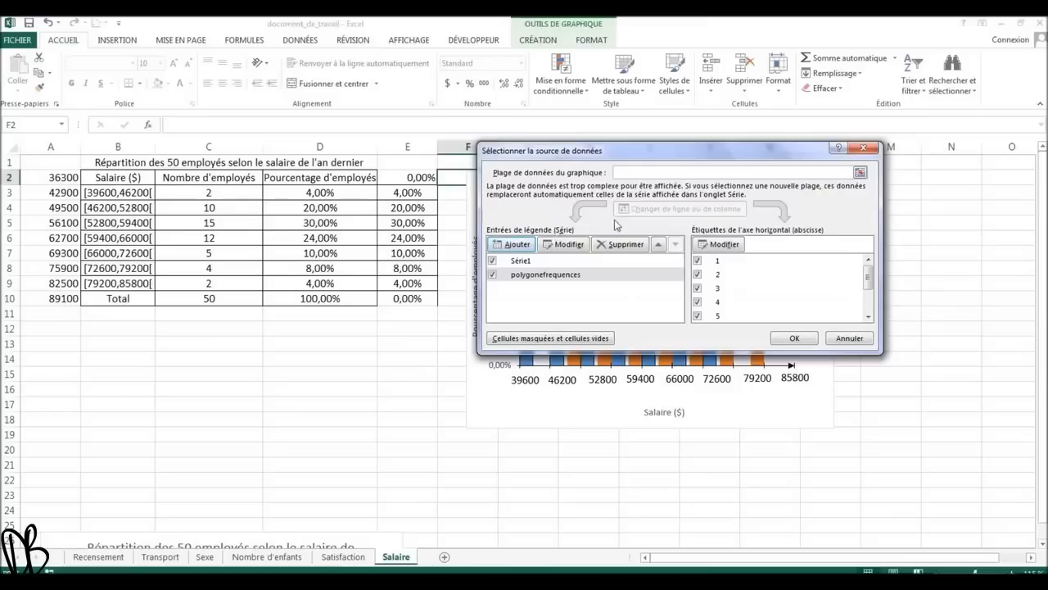
Set the histogram's horizontal axis labels to cells A2:A10 and apply the data source changes
click(724, 245)
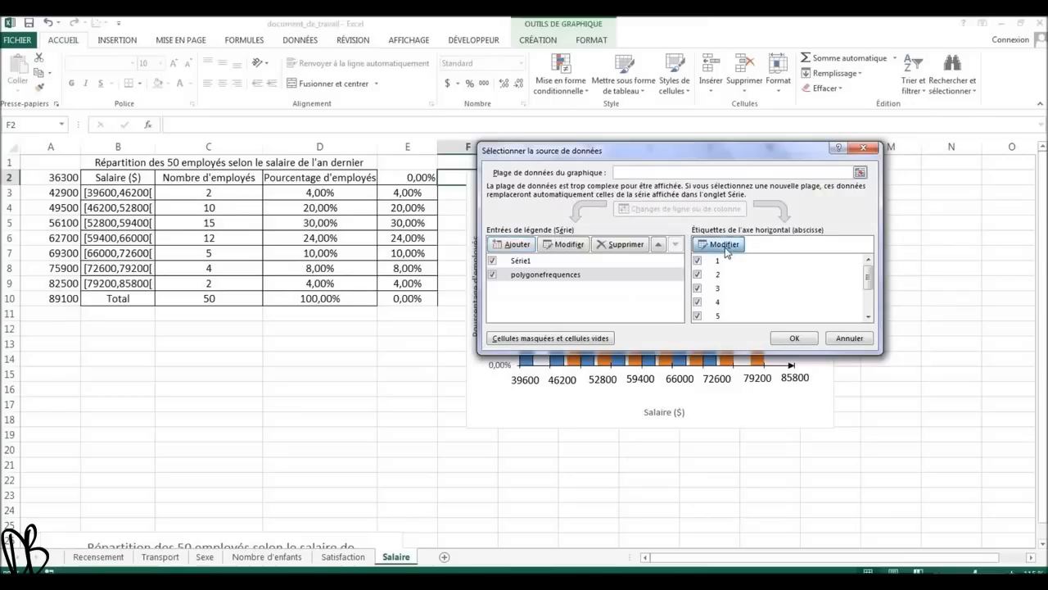
drag(53, 178, 41, 299)
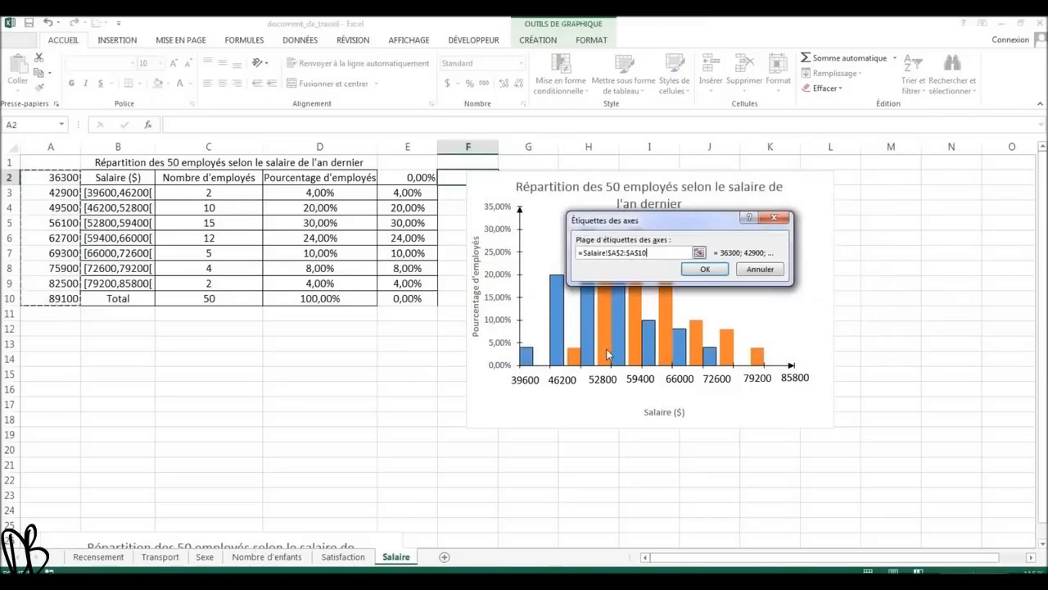
click(704, 271)
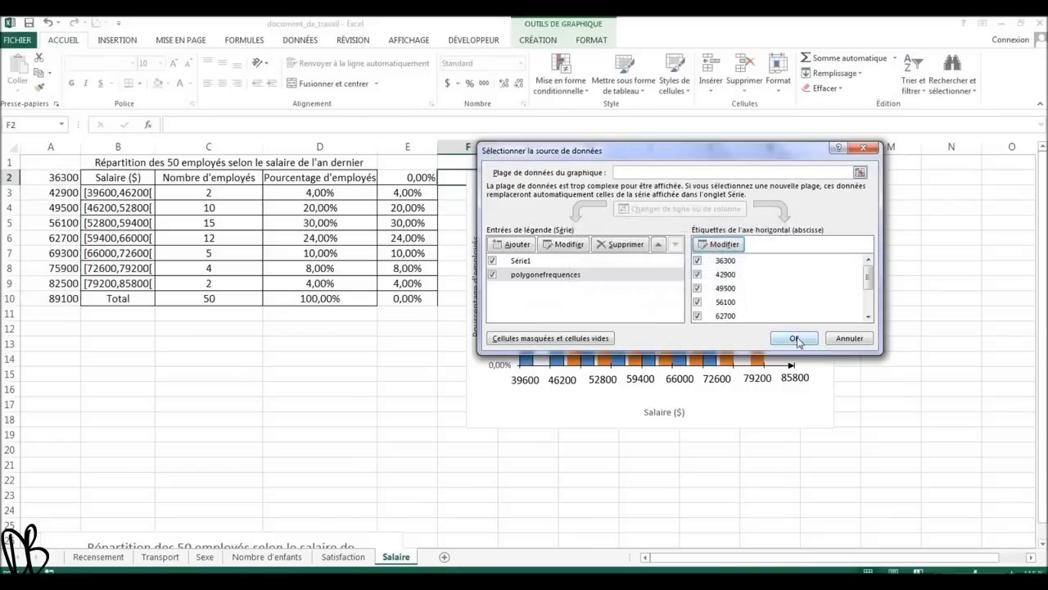
click(794, 338)
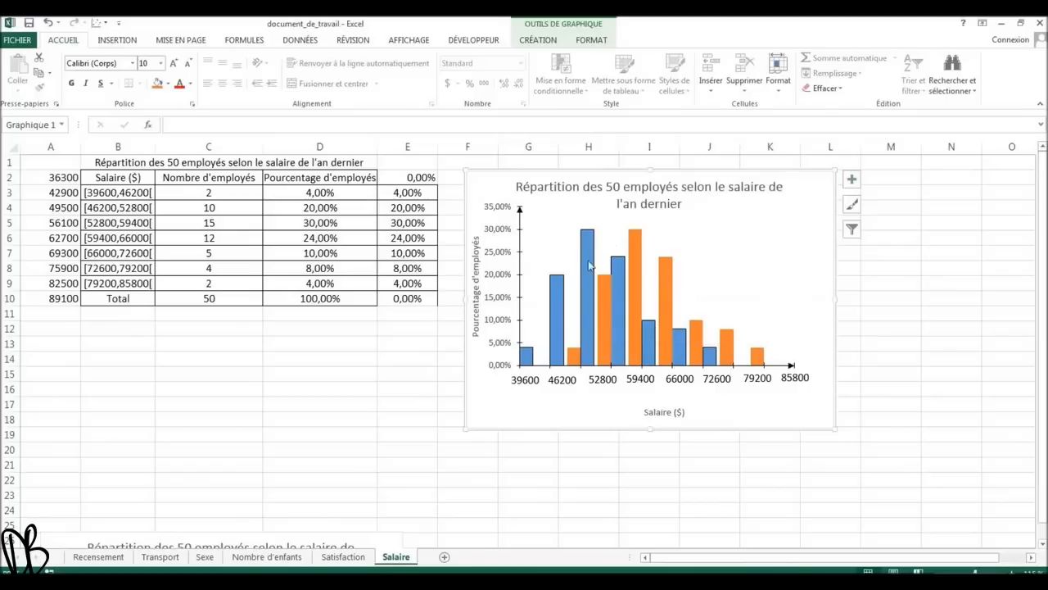
Change the orange polygonefrequences series in the histogram to a basic 2D line chart
click(635, 251)
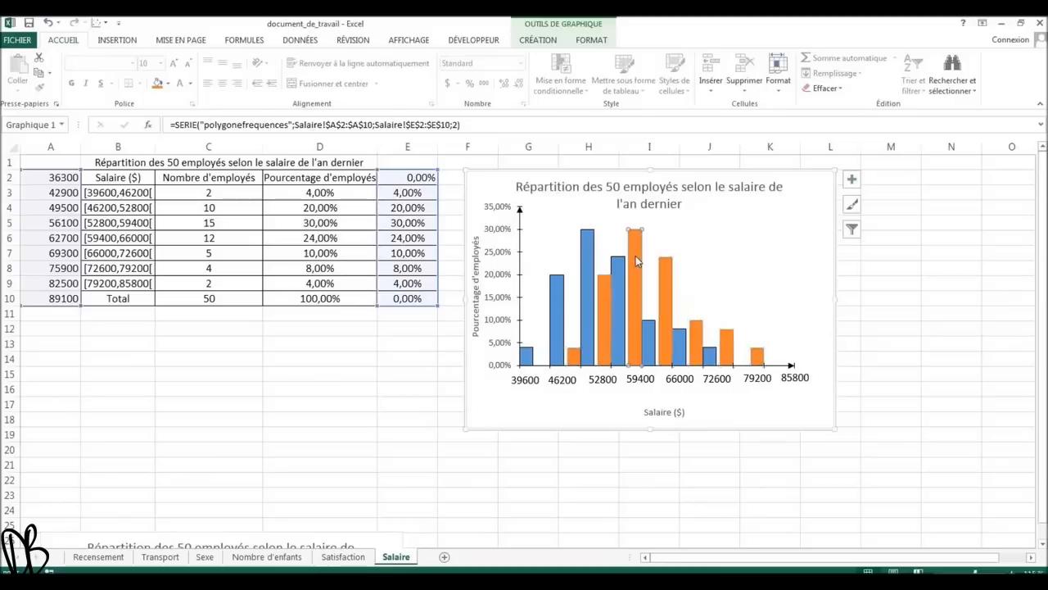
click(665, 281)
click(743, 267)
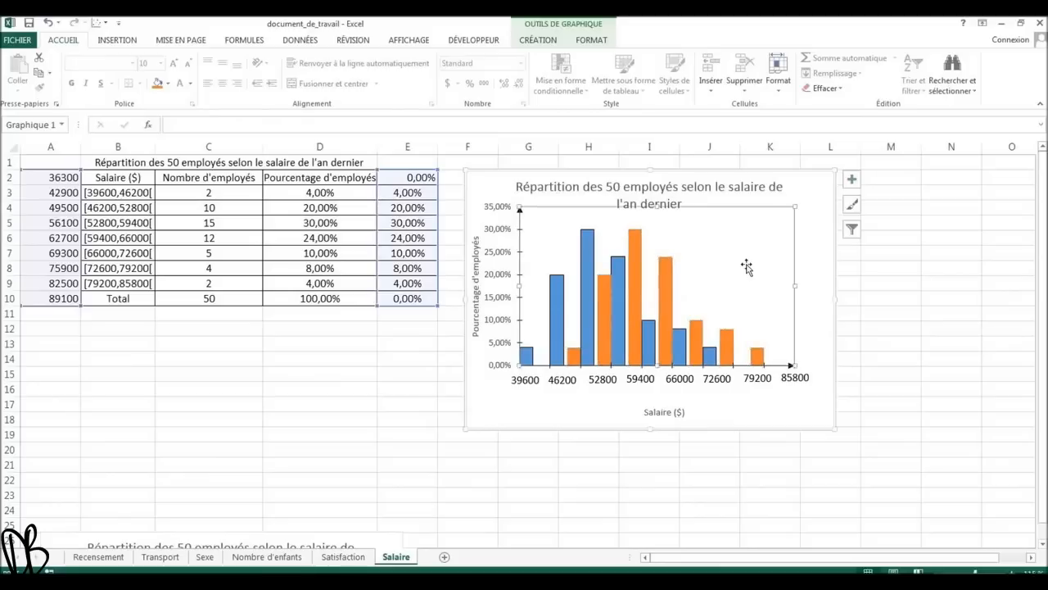
click(631, 276)
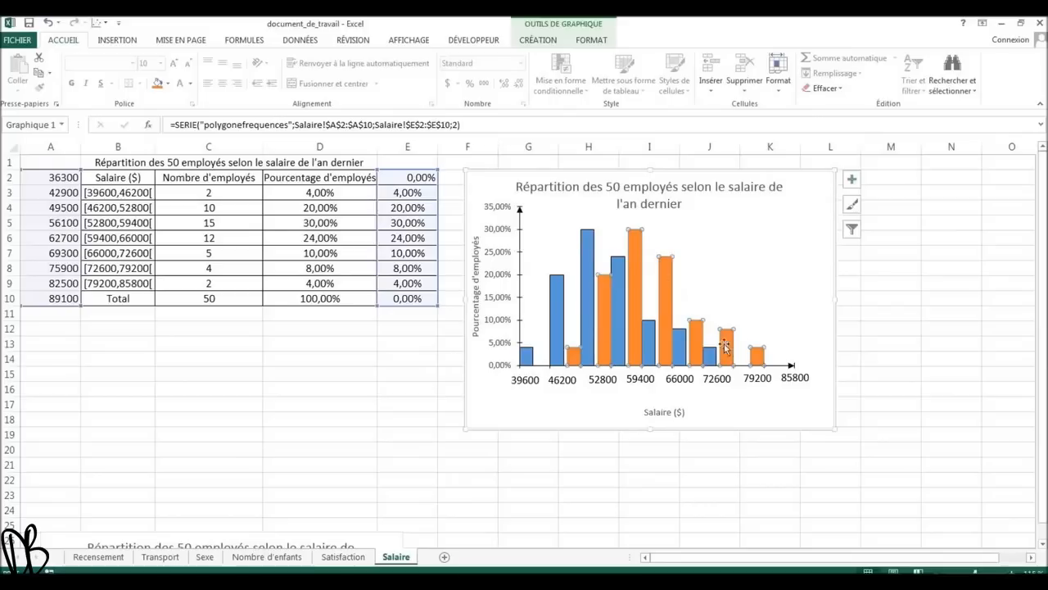
click(115, 41)
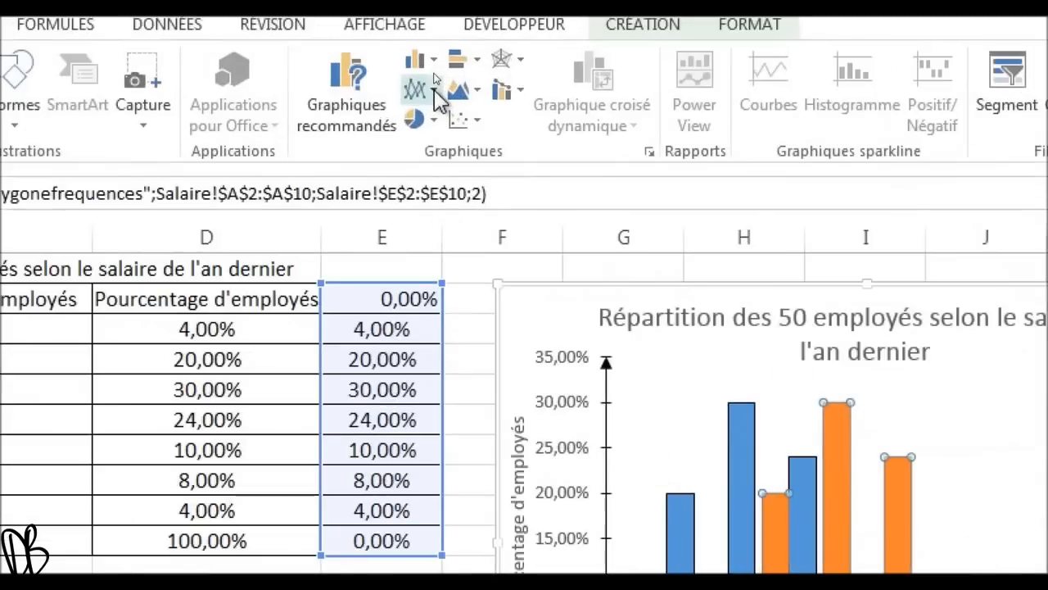
click(434, 75)
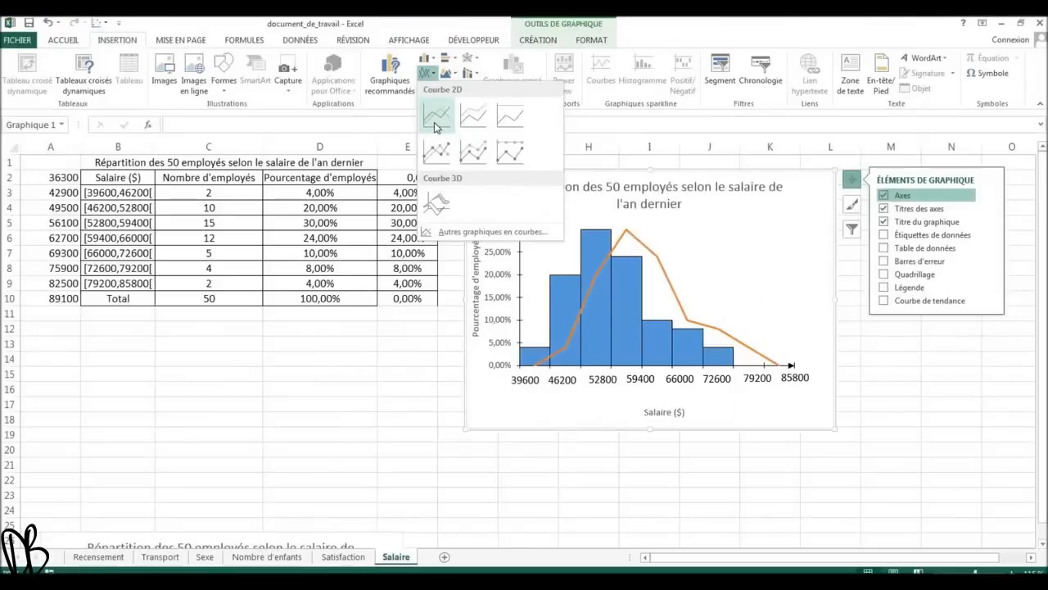
click(436, 124)
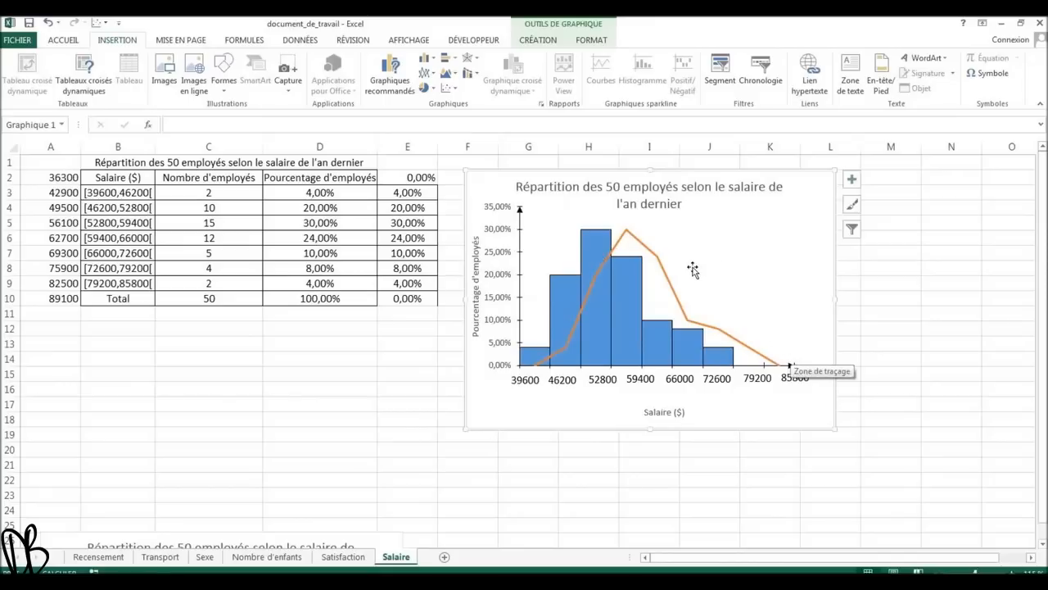
Change the values of the bar series Série1 to cells E2:E10 and apply the data source changes
mouse_move(630, 243)
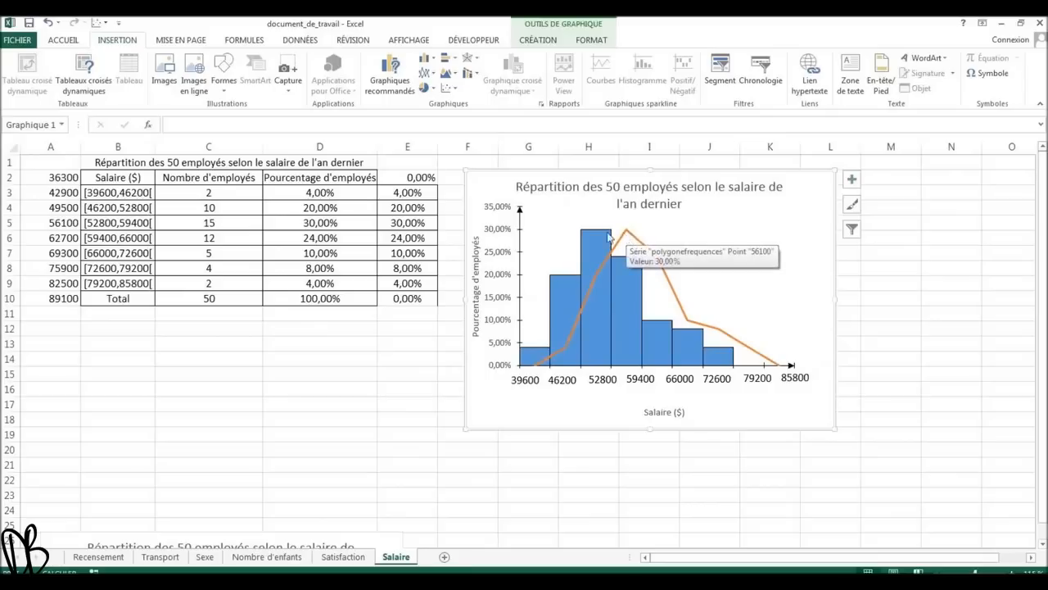
mouse_move(598, 237)
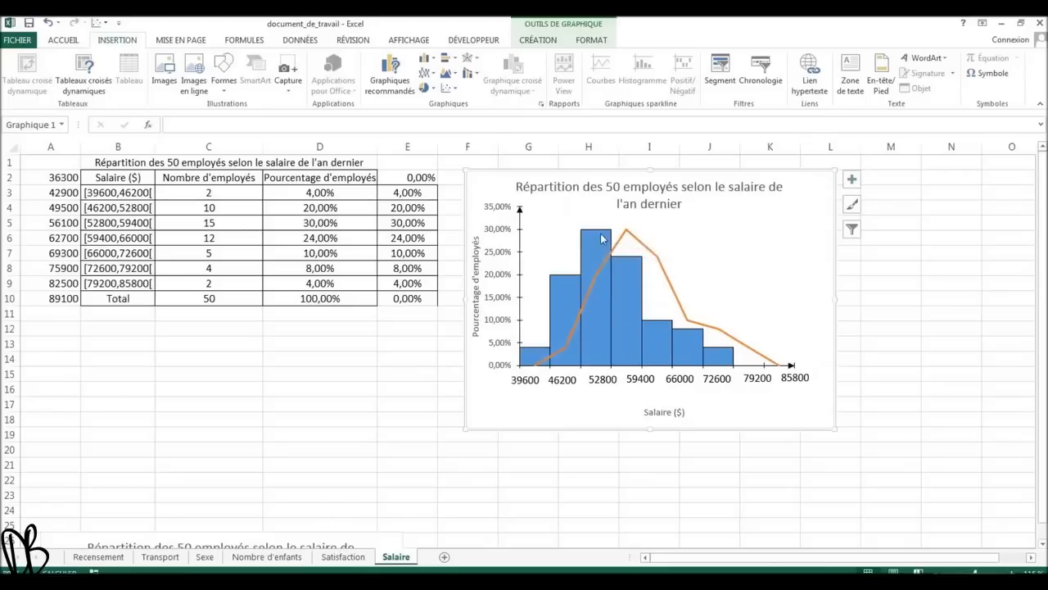
mouse_move(591, 314)
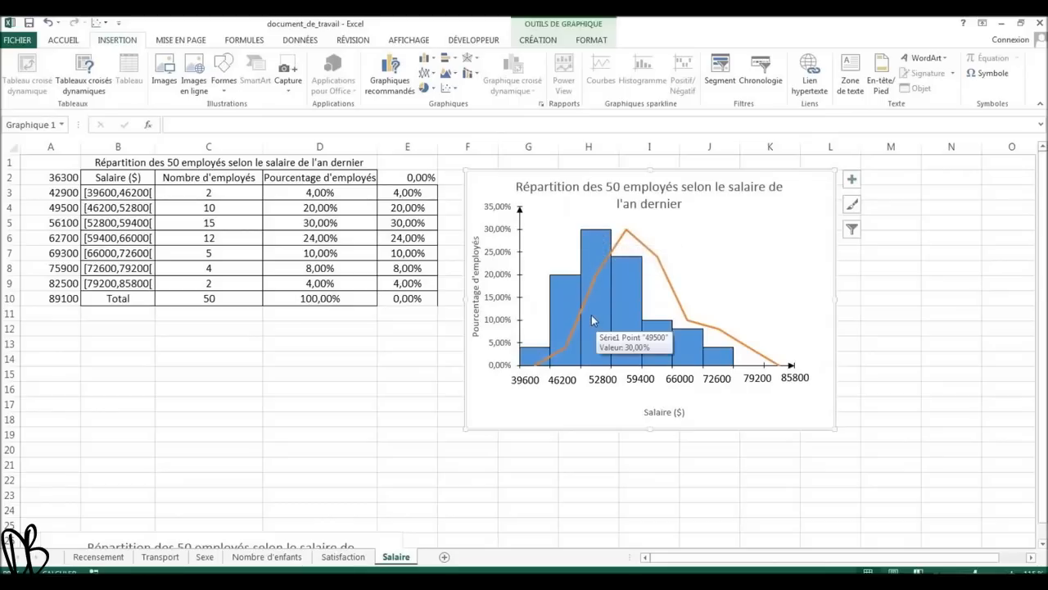
click(592, 245)
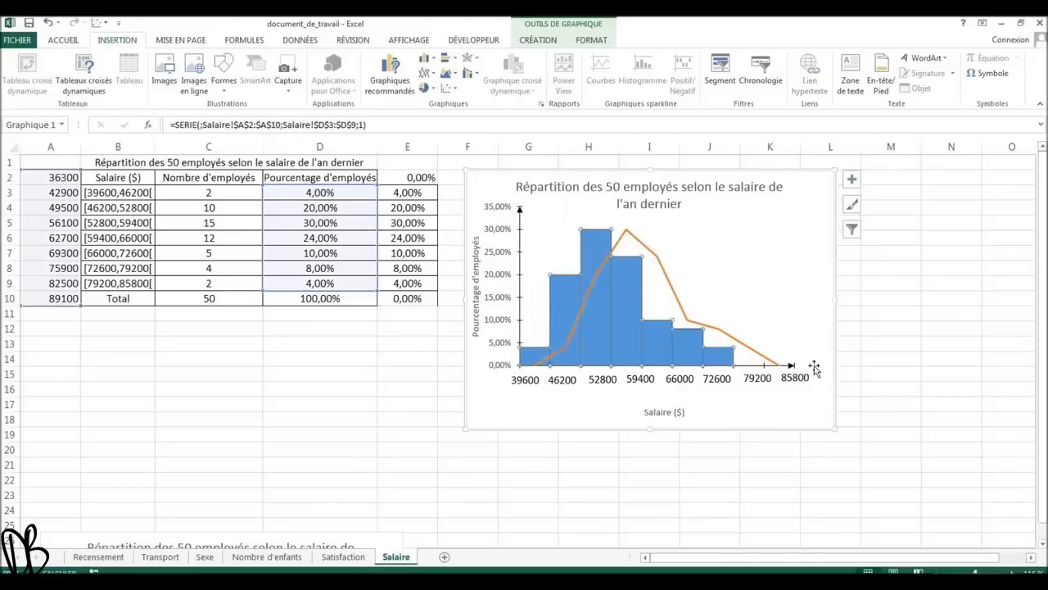
click(852, 230)
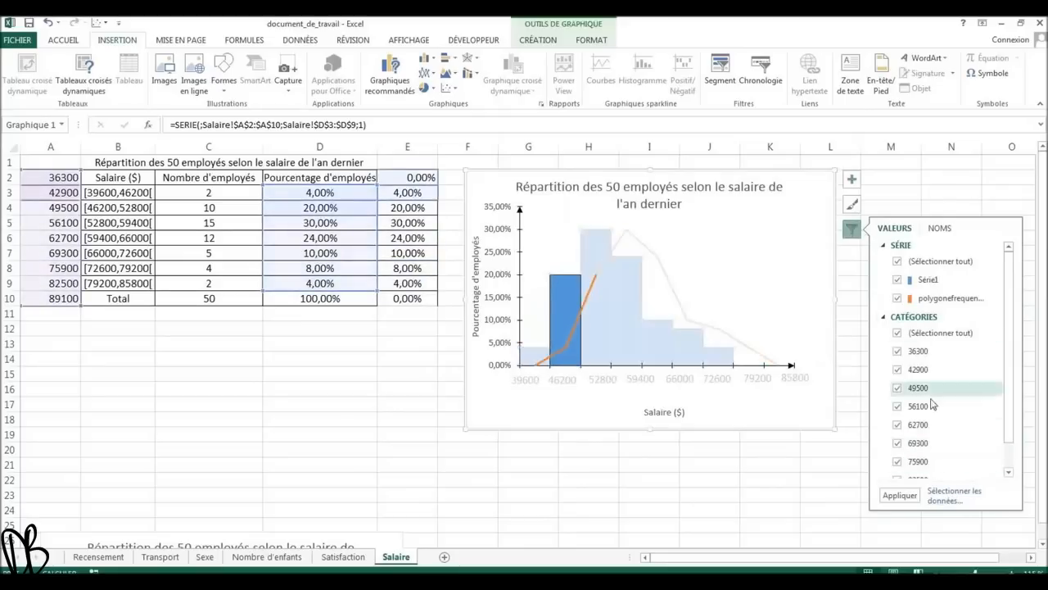
click(953, 497)
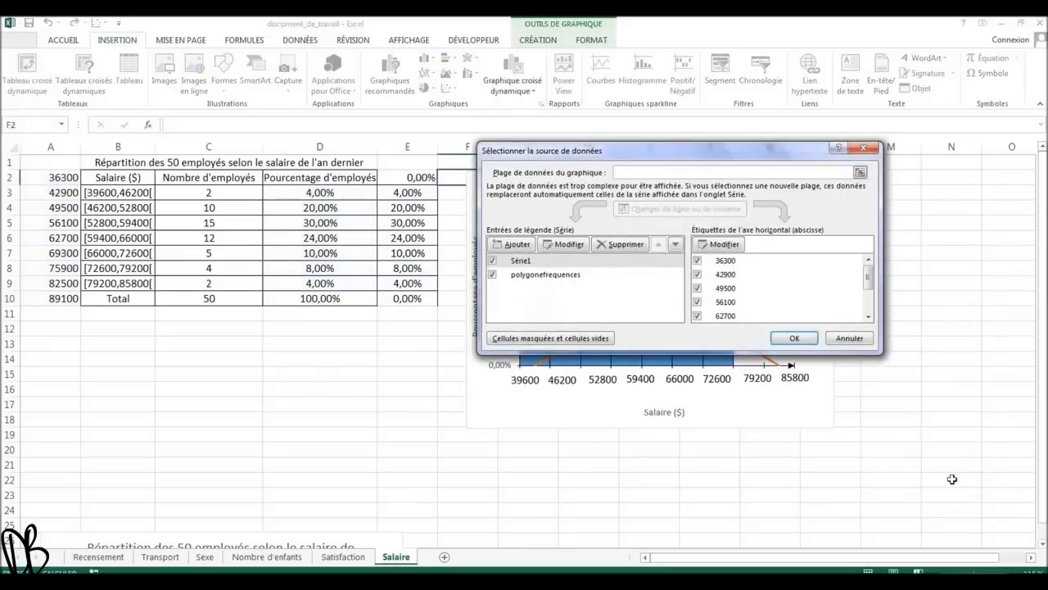
click(527, 262)
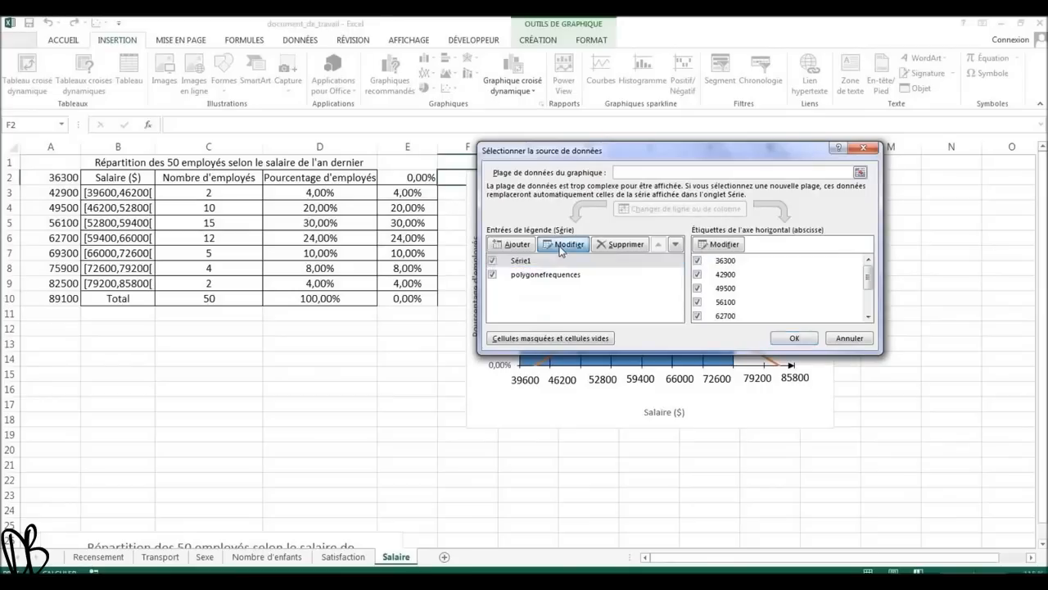
click(561, 245)
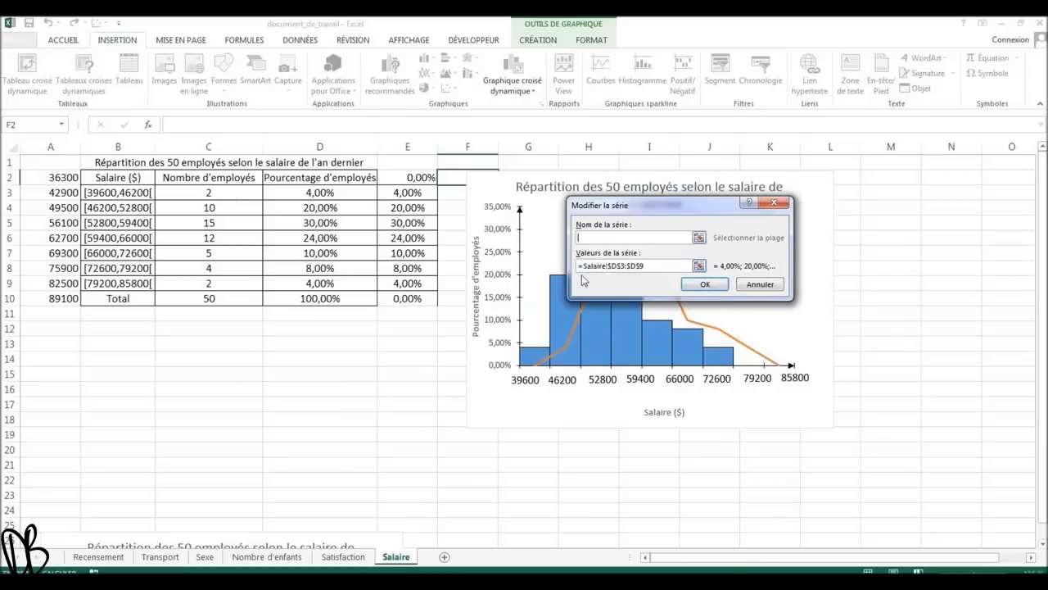
click(700, 267)
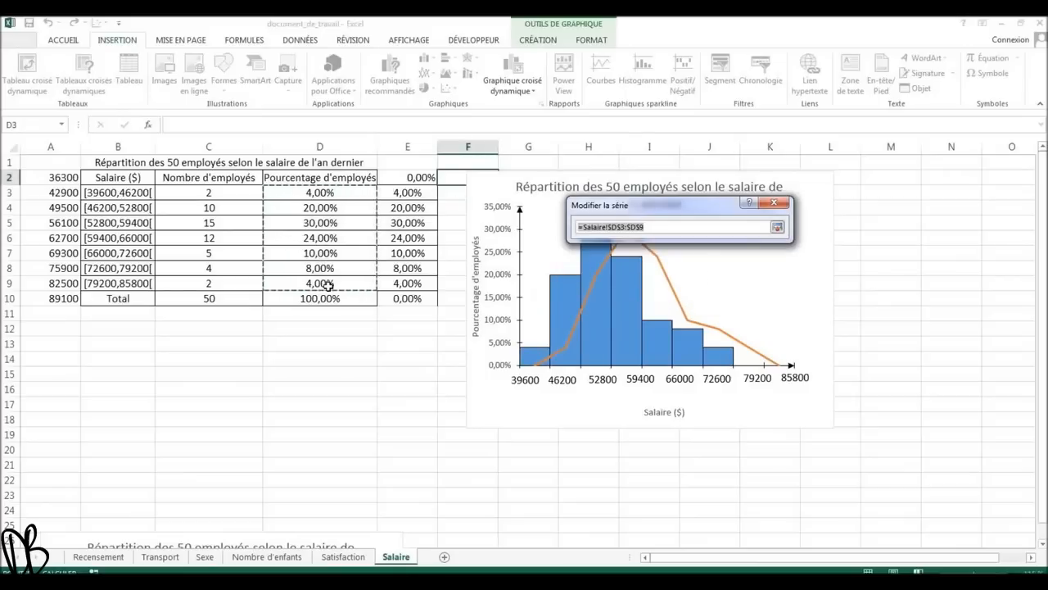
drag(414, 177, 411, 298)
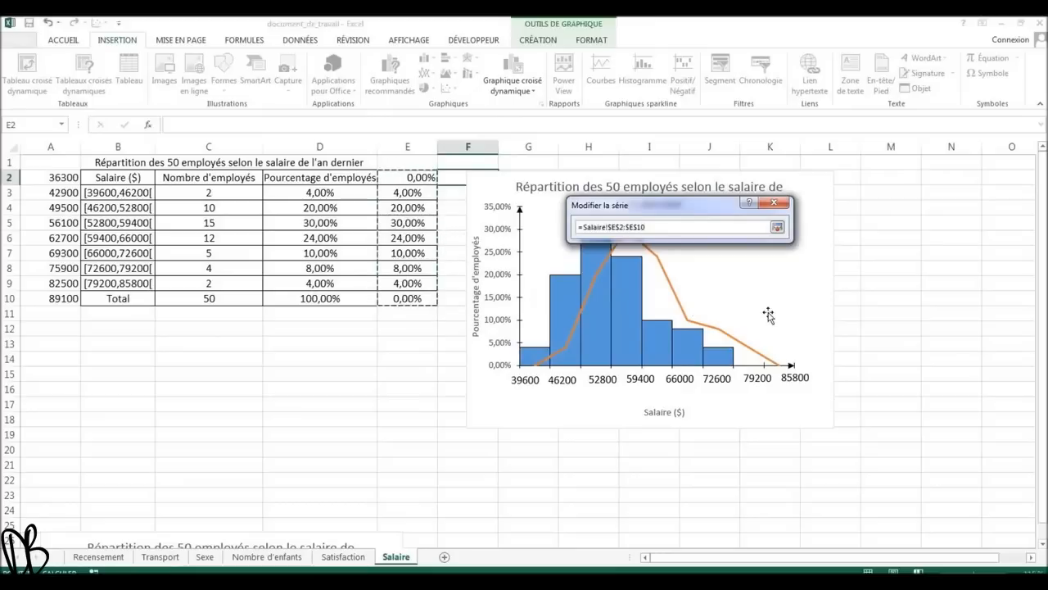
click(777, 229)
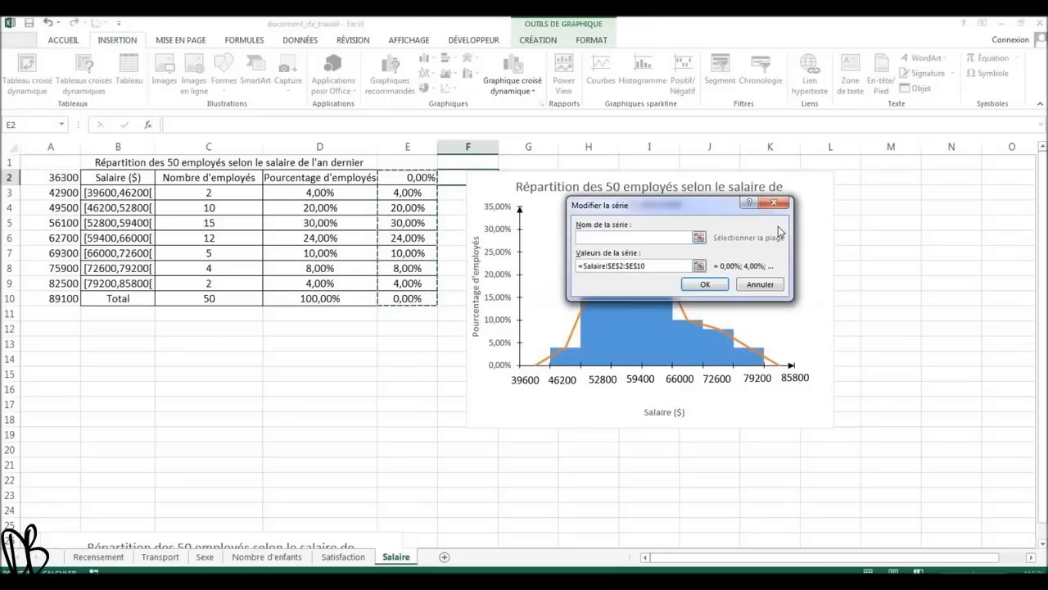
click(706, 284)
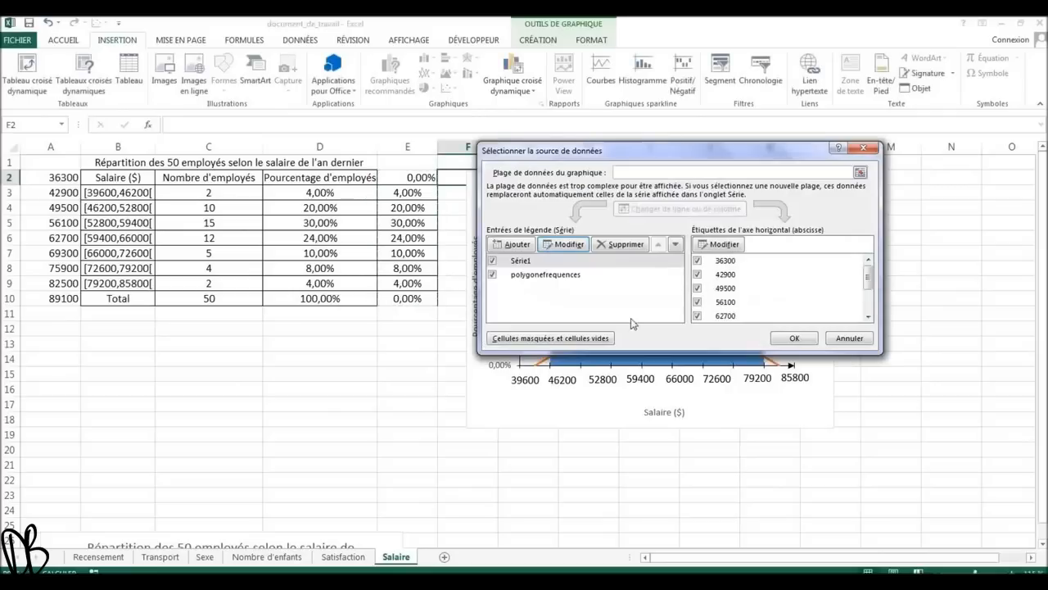
drag(666, 160, 283, 319)
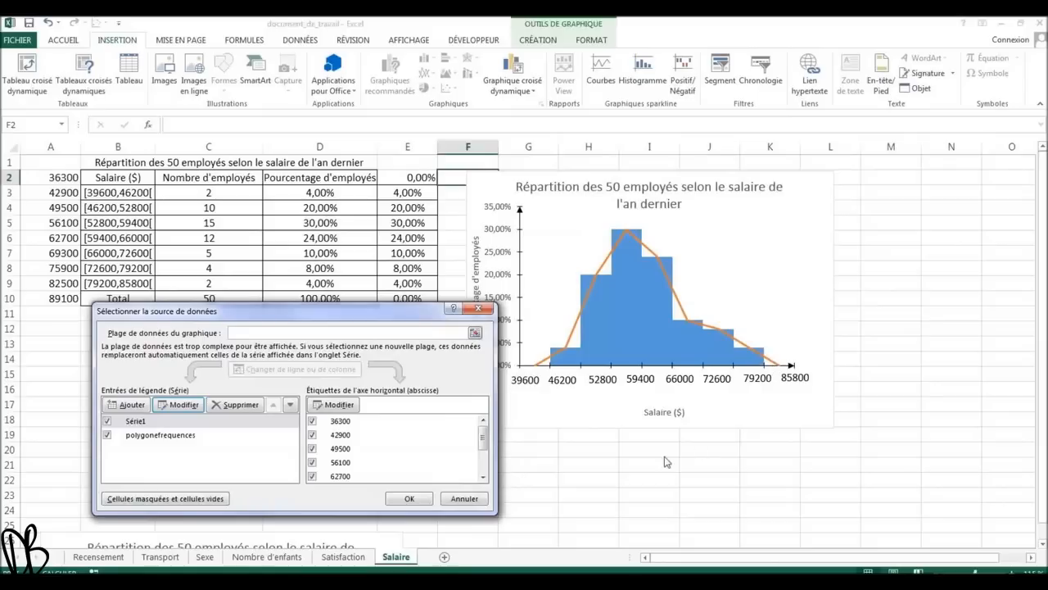
drag(426, 315, 671, 166)
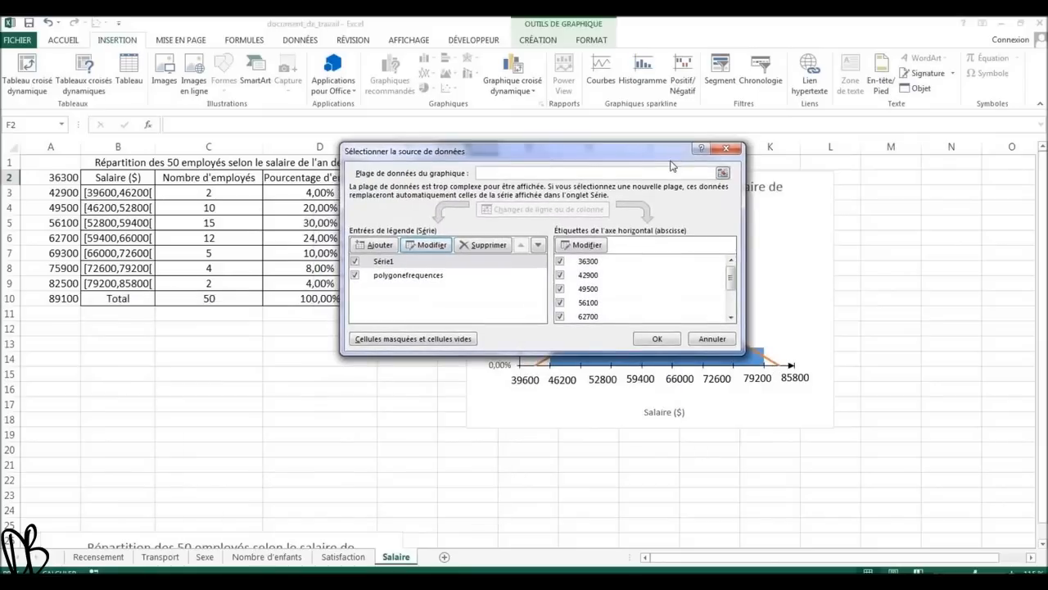
click(654, 341)
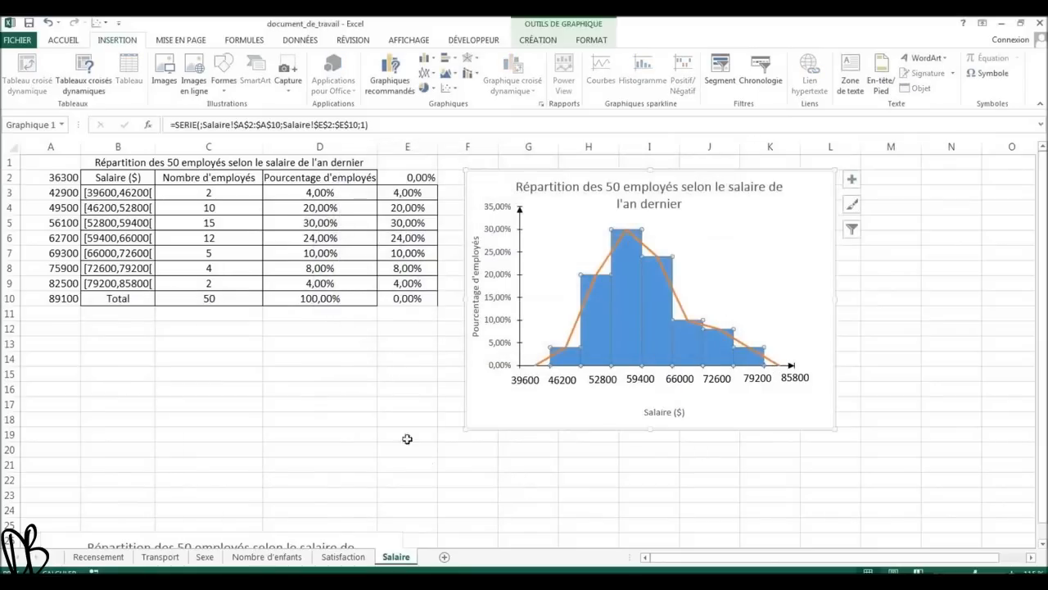
click(395, 416)
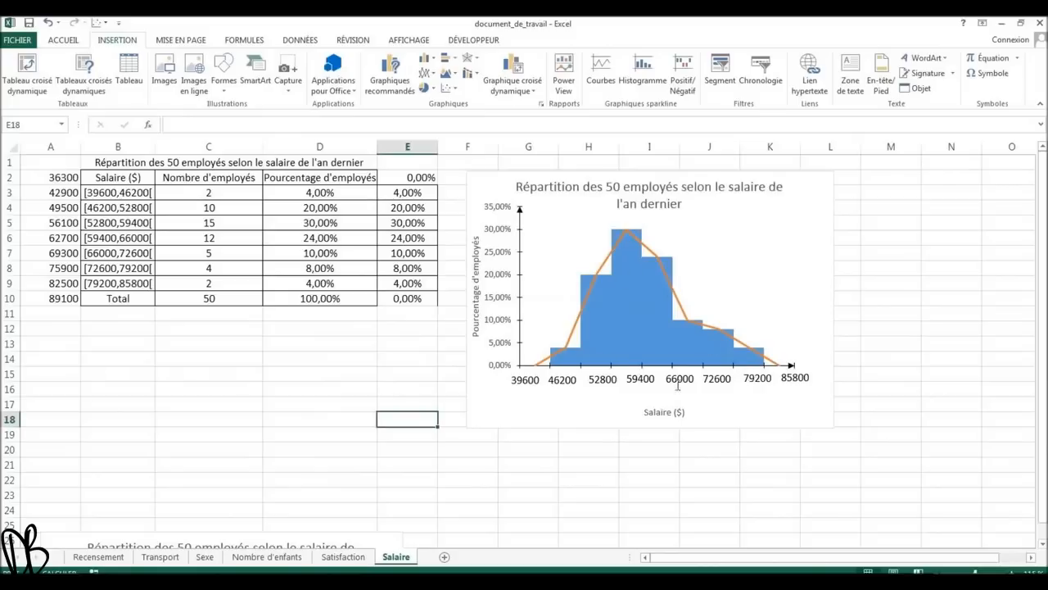
Give all the histogram's bars a solid black border line
click(610, 301)
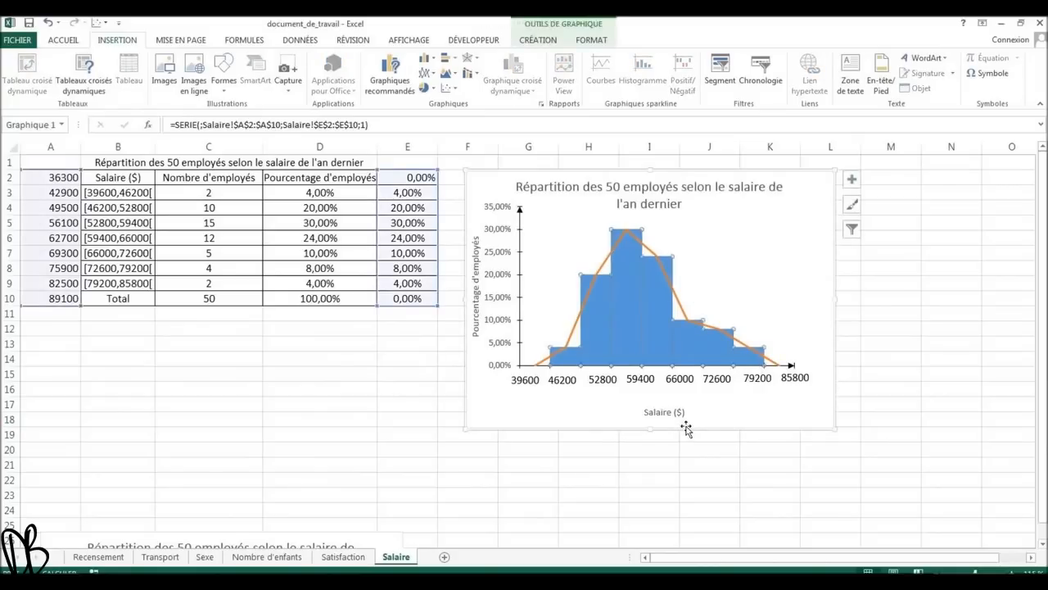
double_click(605, 294)
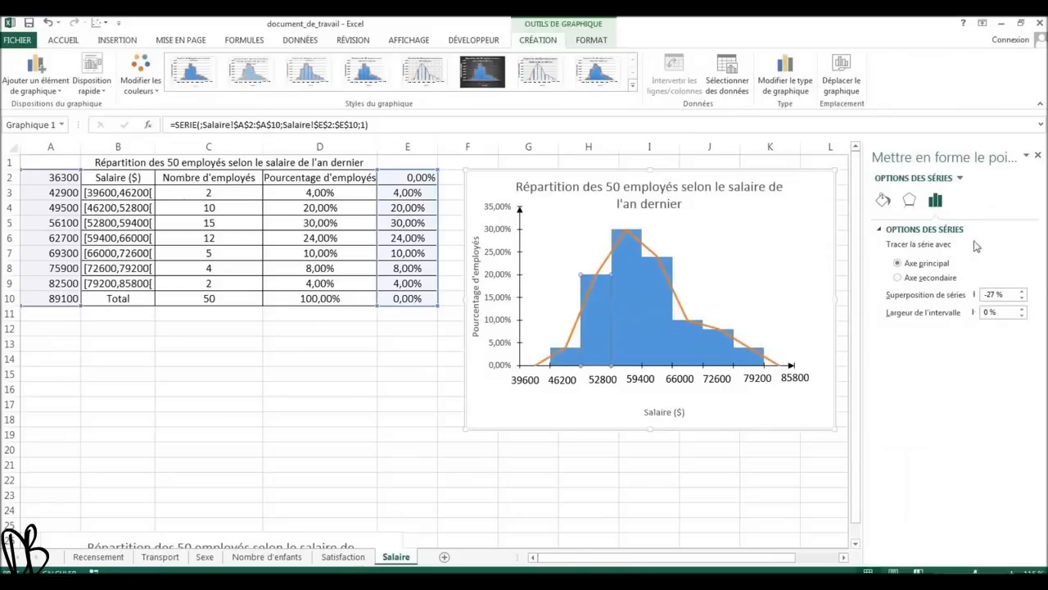
click(883, 202)
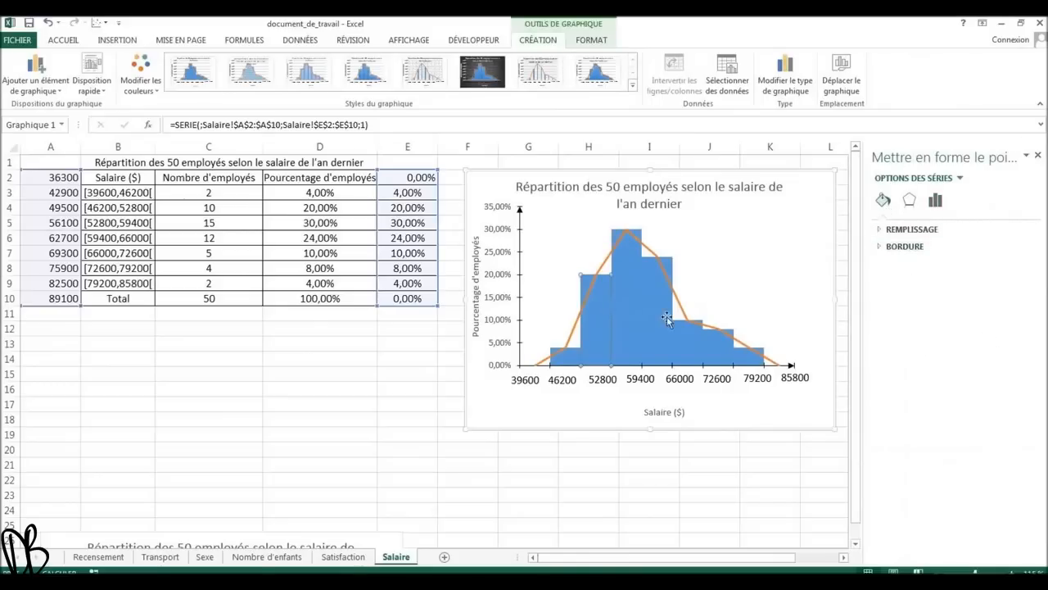
click(787, 261)
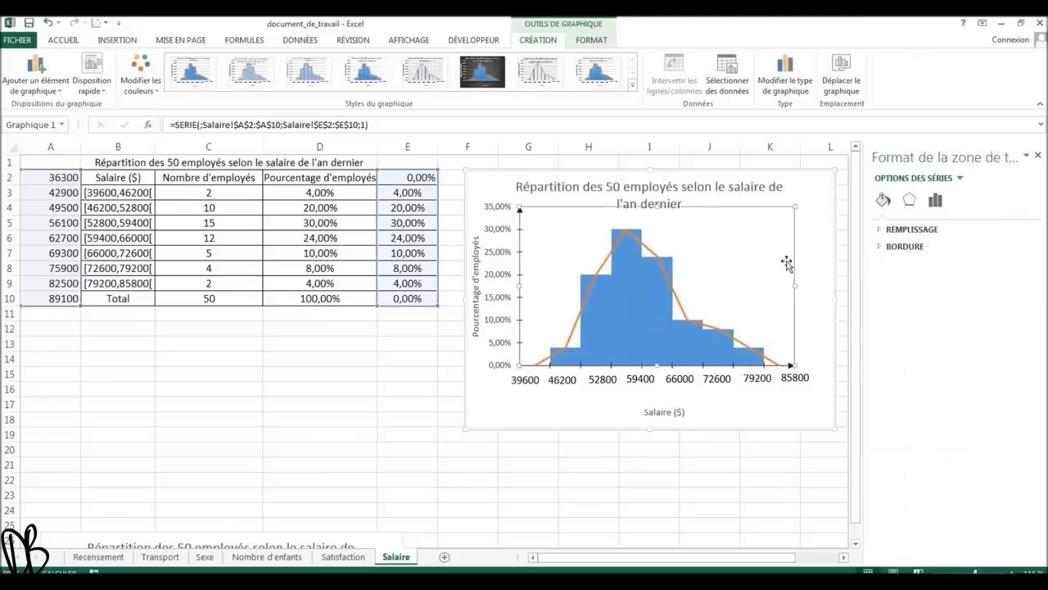
click(641, 281)
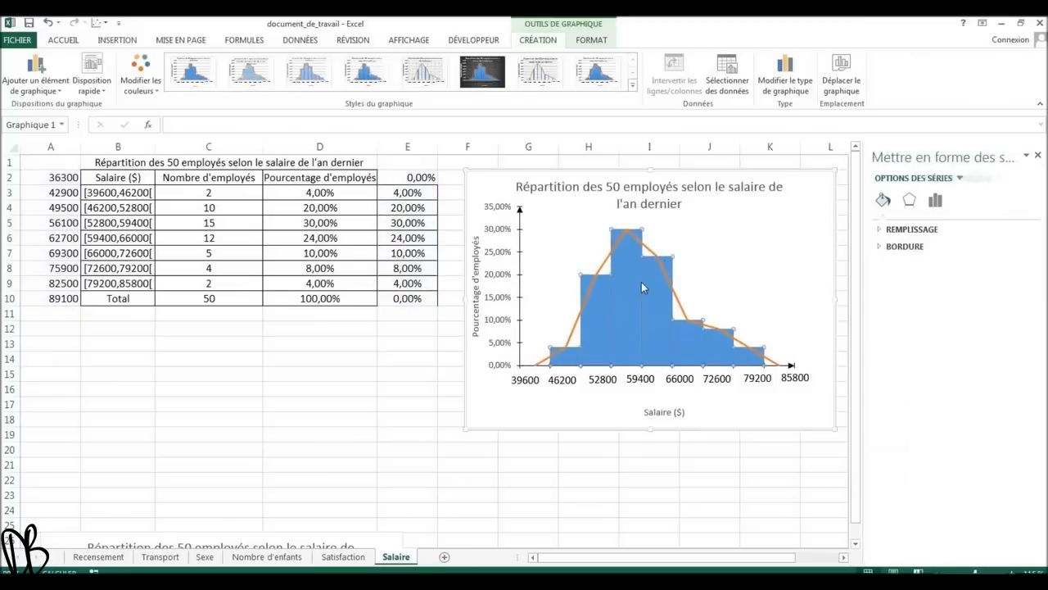
click(898, 249)
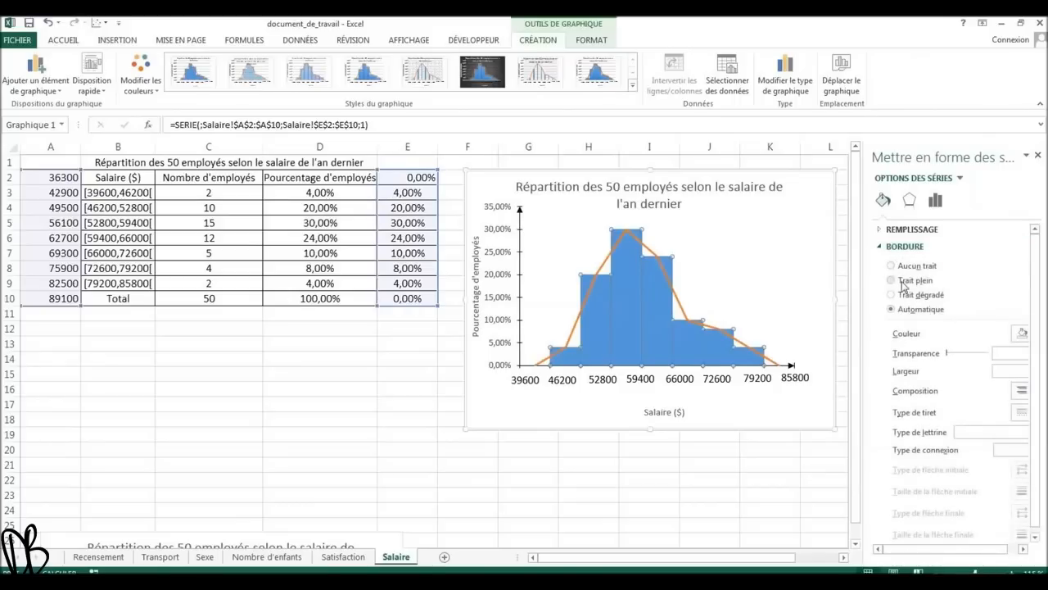
click(905, 281)
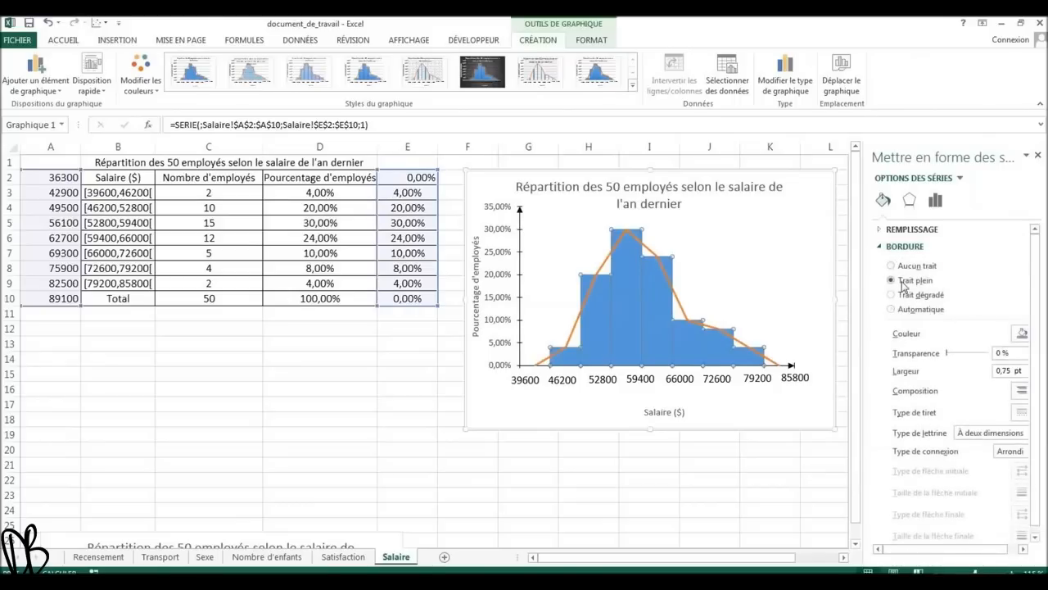
click(1021, 333)
click(952, 364)
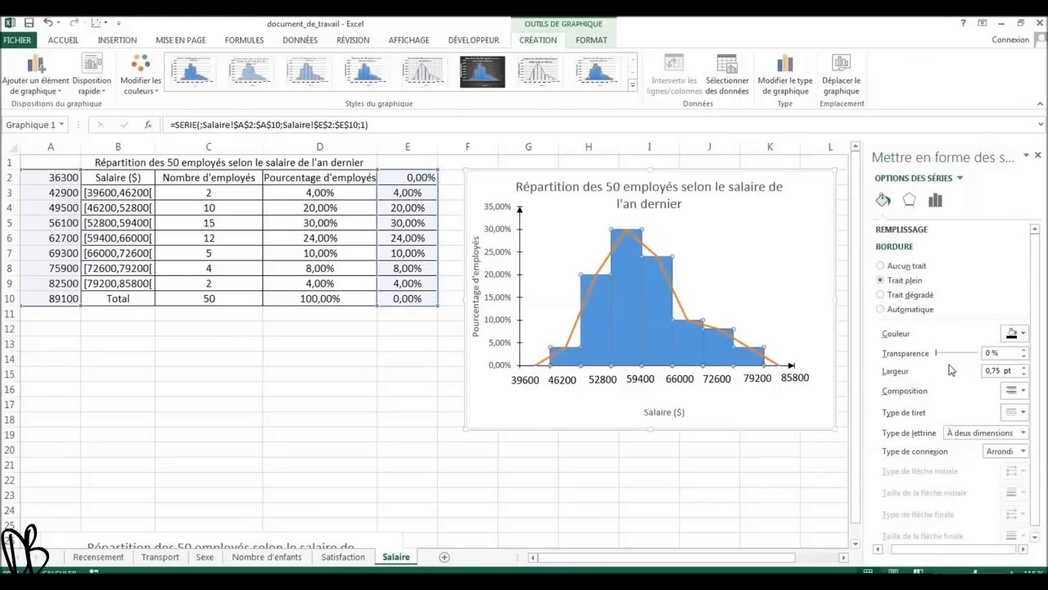
click(560, 423)
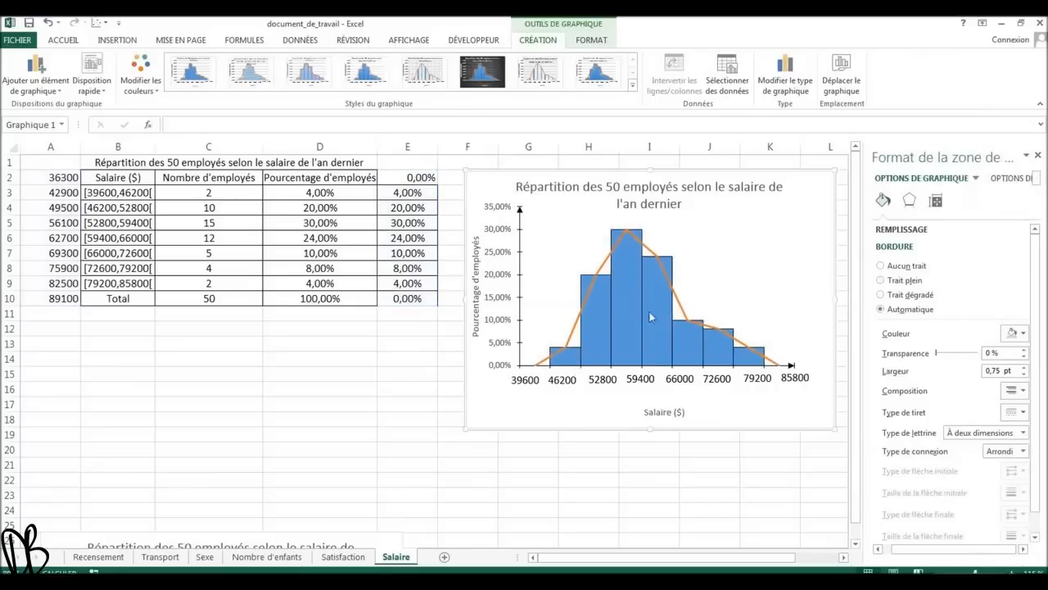
Enlarge the chart and reposition it over the sheet so it spans roughly columns D to J
drag(505, 211, 352, 211)
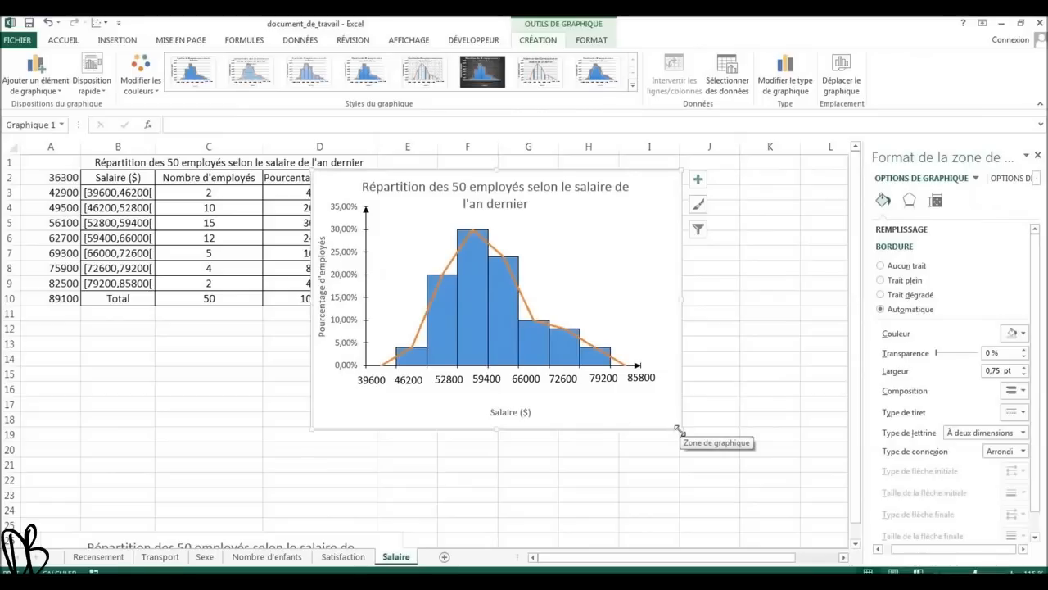
drag(677, 427, 711, 443)
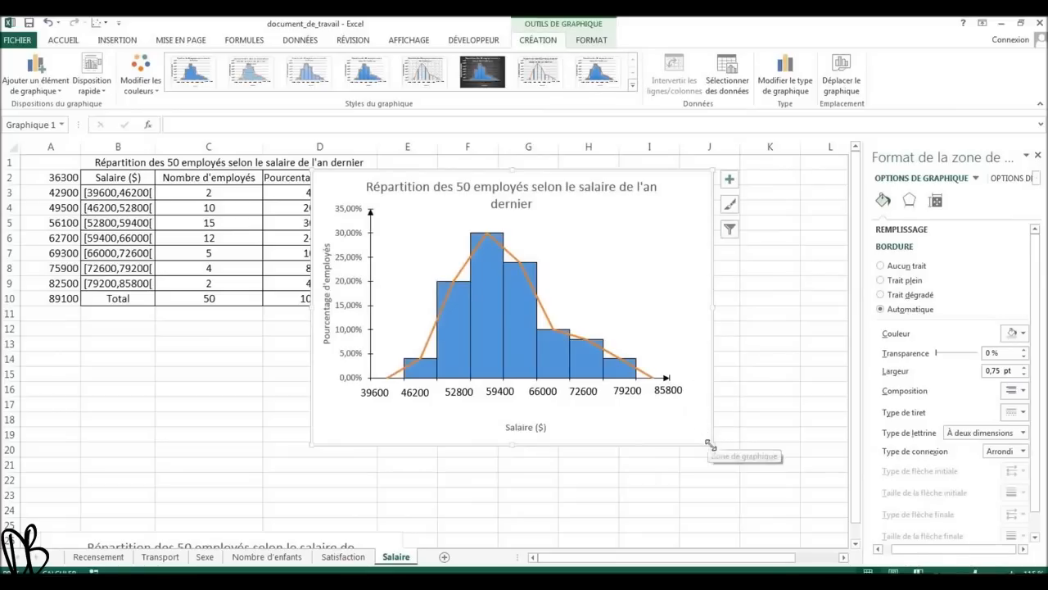
drag(709, 443, 843, 516)
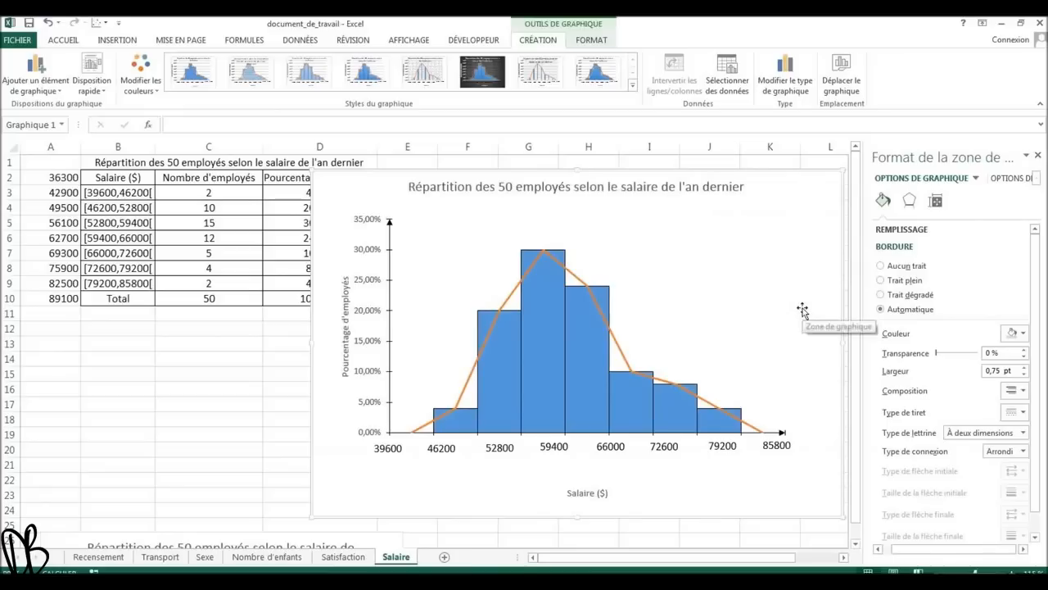
drag(835, 207, 743, 191)
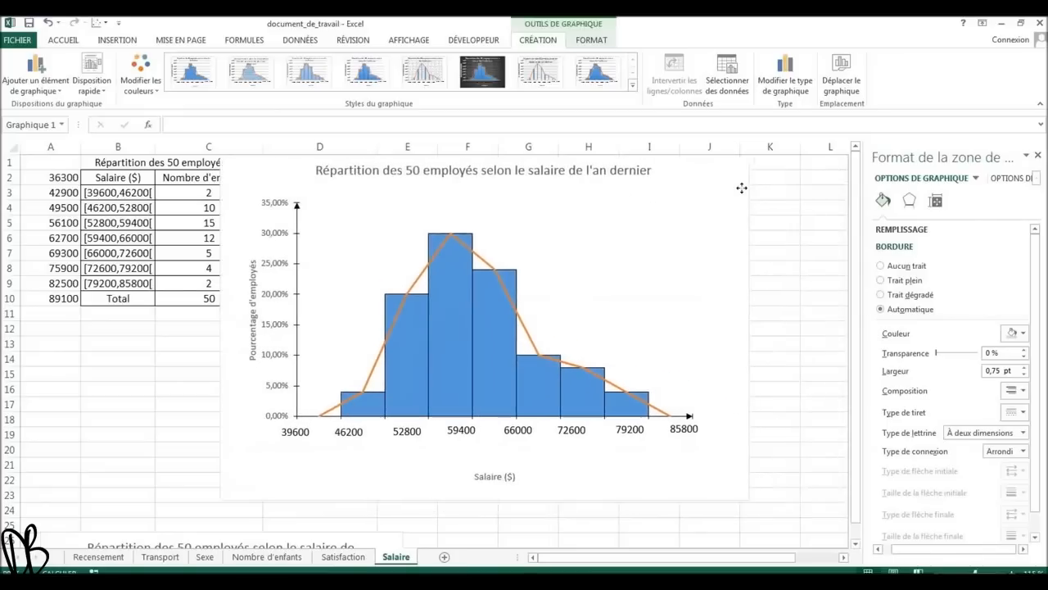
Move the axis labels 79200 and 85800 under the left and right edges of the last bar
click(316, 432)
click(367, 434)
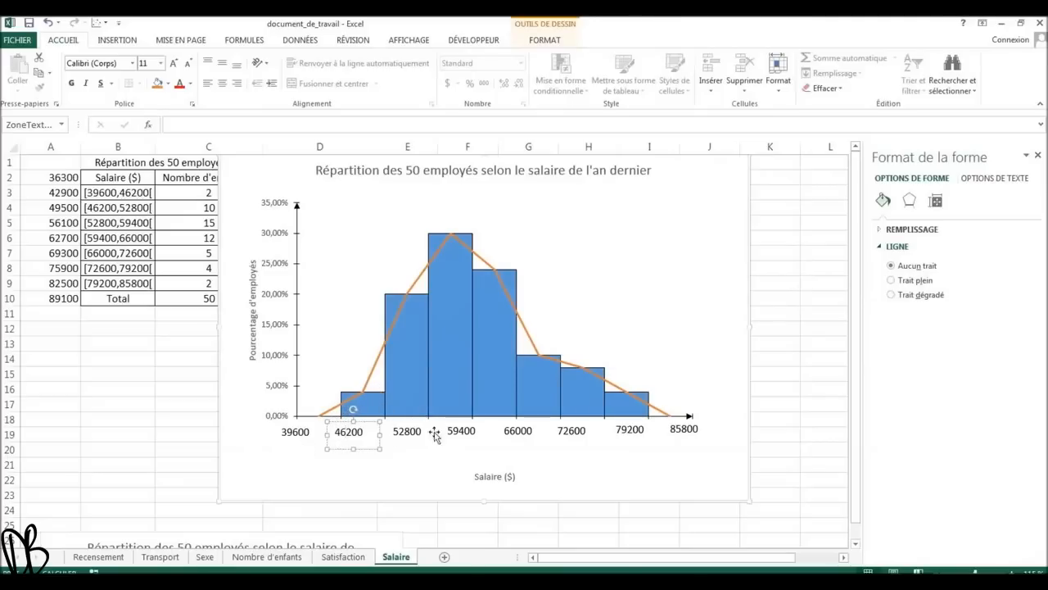
click(692, 432)
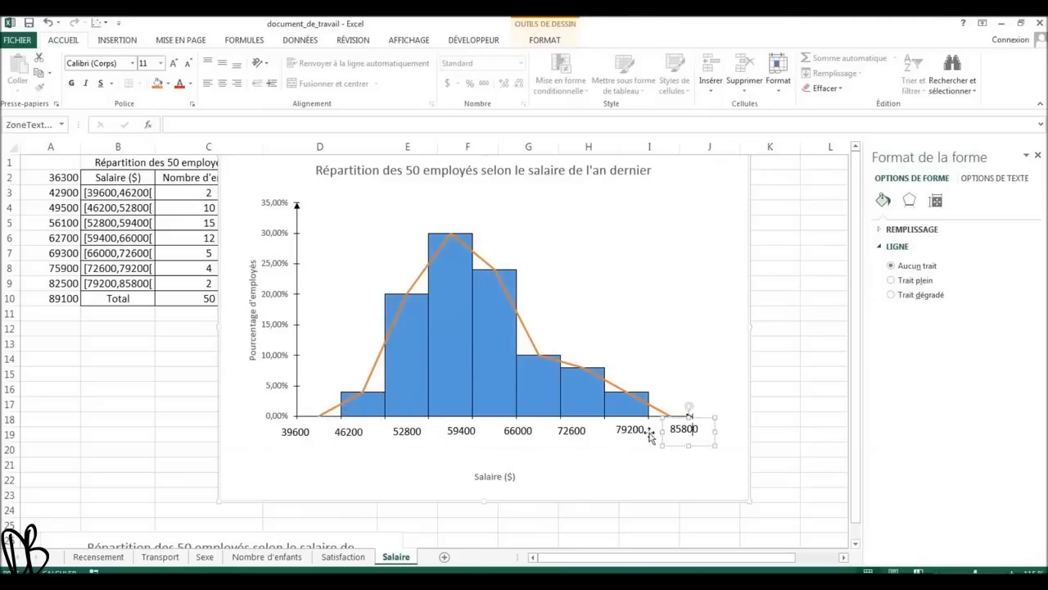
click(638, 424)
drag(639, 422, 616, 421)
click(694, 425)
drag(700, 419, 667, 419)
Align the axis labels 72600, 66000, 59400 and 52800 under the matching boundaries between the bars
click(580, 430)
drag(580, 431, 444, 419)
click(528, 432)
click(473, 424)
click(424, 423)
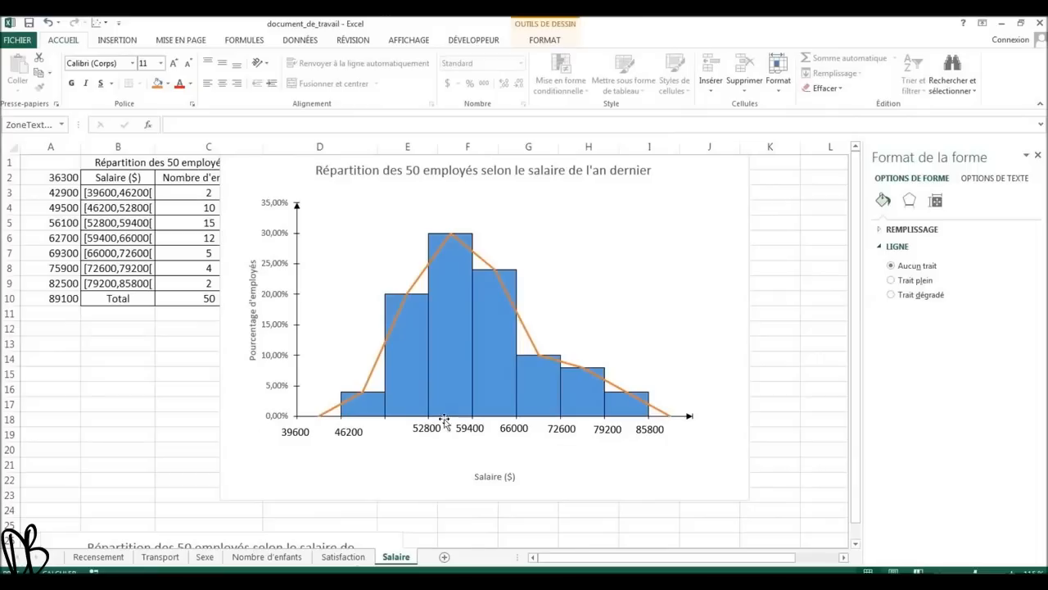
Move the axis labels 46200 and 39600 under the right and left edges of the first bar
click(369, 421)
drag(368, 421, 404, 418)
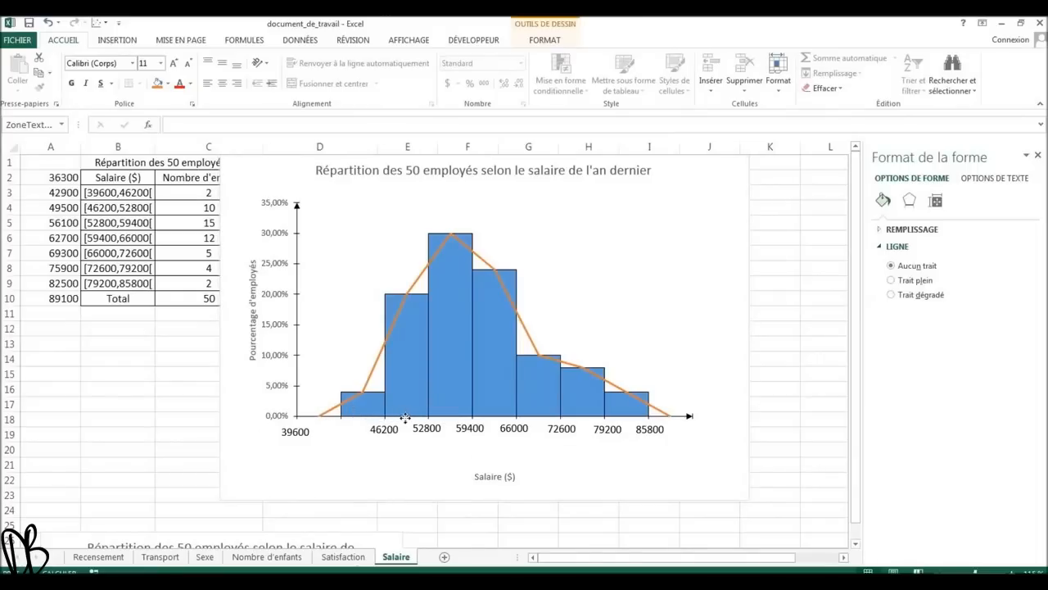
click(300, 426)
drag(300, 426, 350, 418)
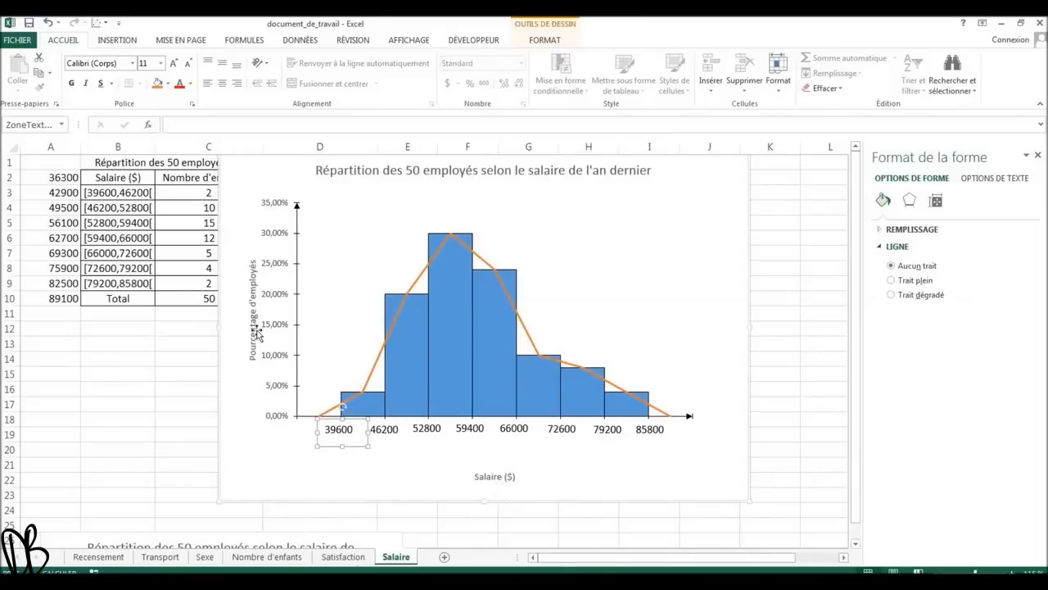
click(620, 492)
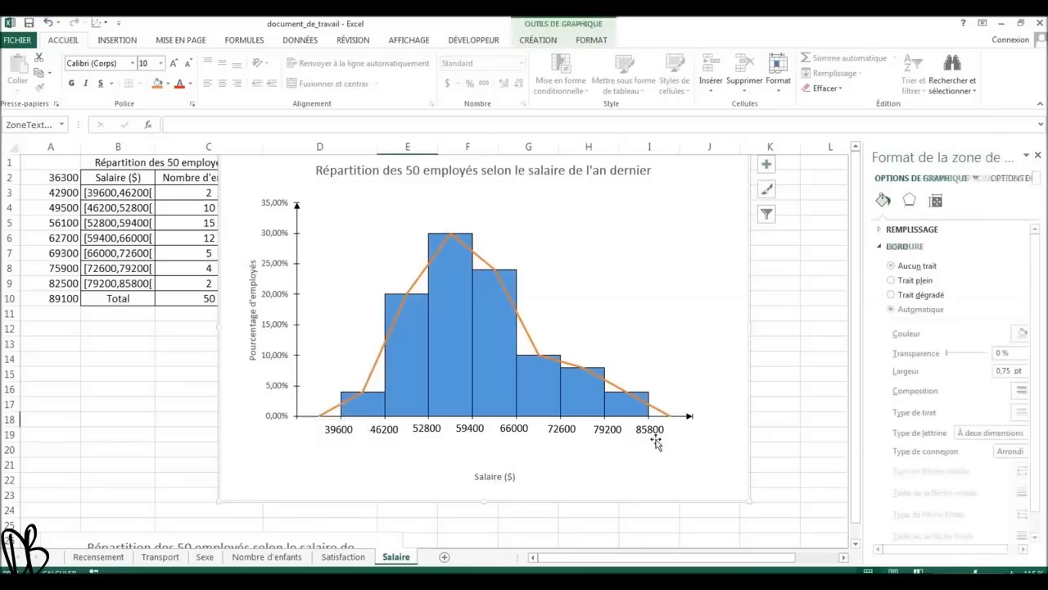